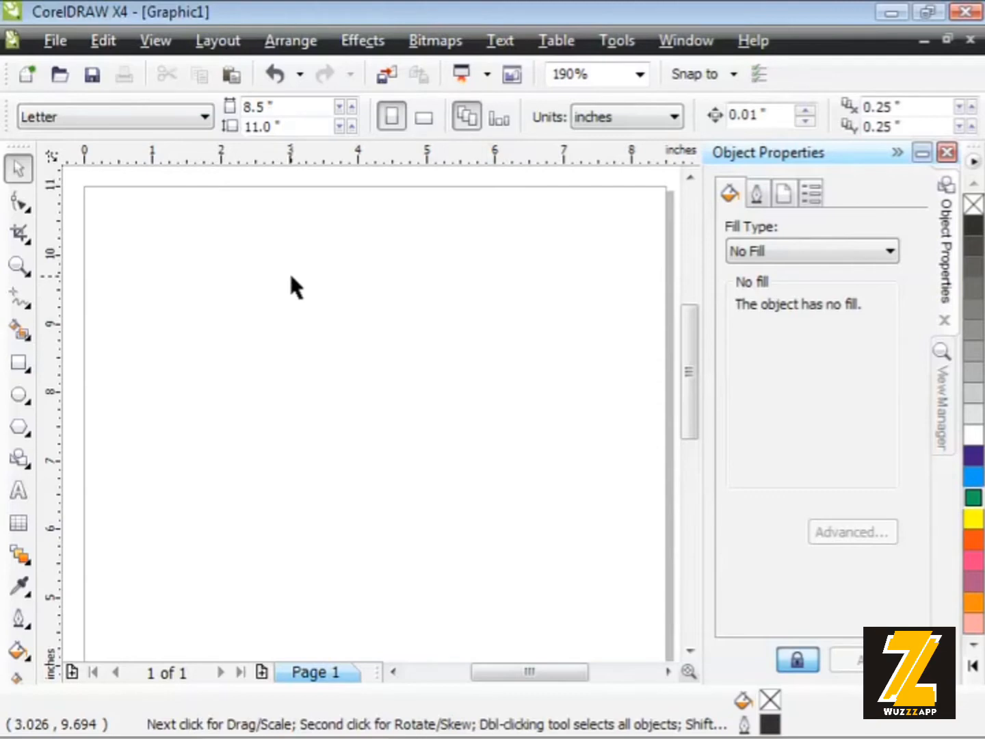
Draw a rectangle about 2.48 by 1.31 inches near the page's upper-left corner and give it a yellow uniform fill
left_click(19, 362)
mouse_move(138, 222)
left_mouse_down()
mouse_move(175, 250)
mouse_move(308, 311)
left_mouse_up()
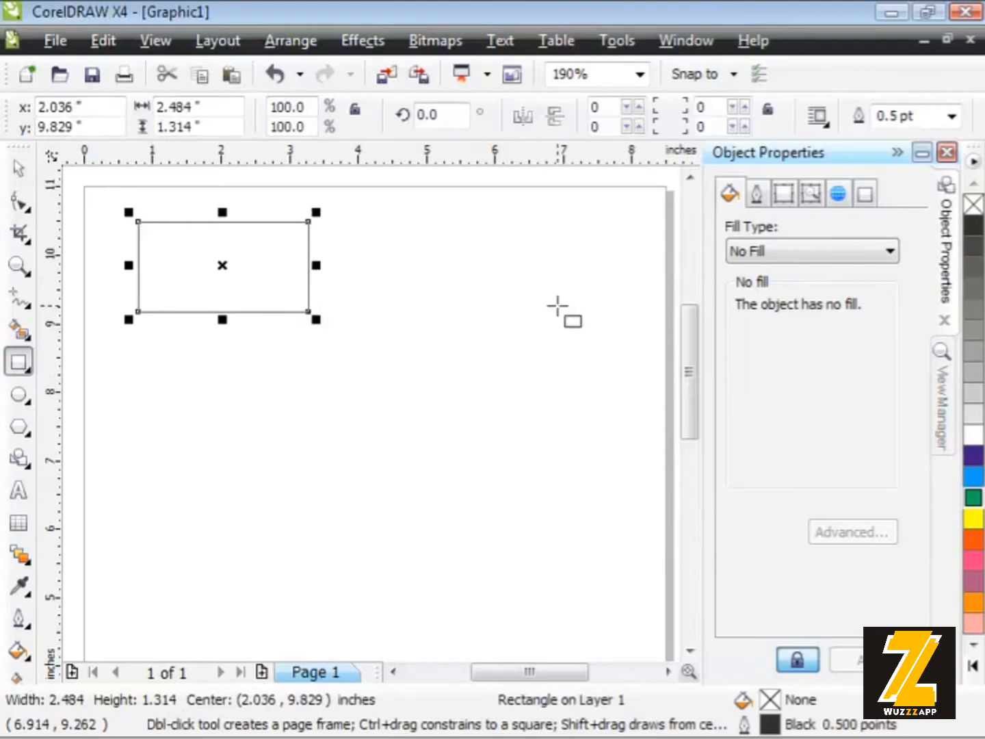
left_click(847, 266)
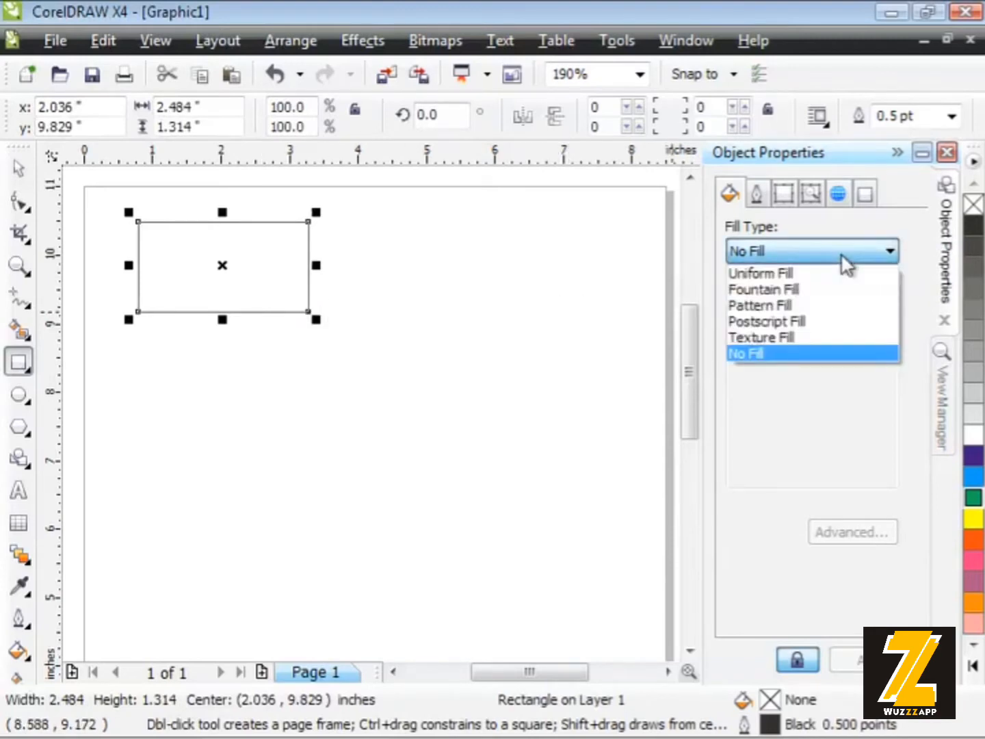
left_click(820, 274)
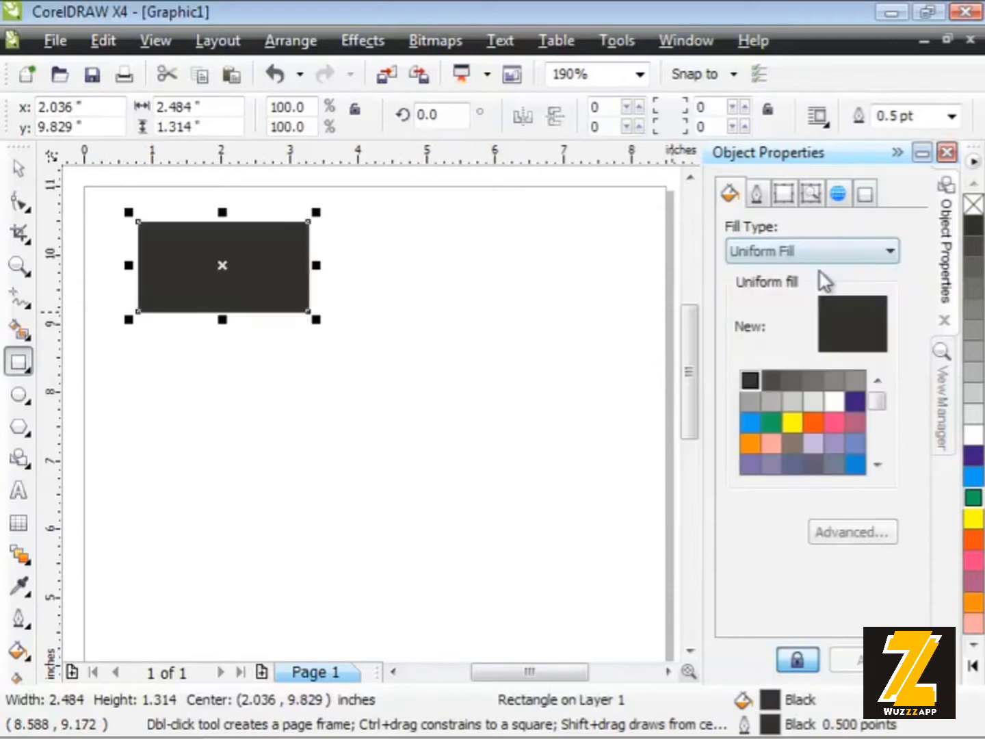
left_click(790, 422)
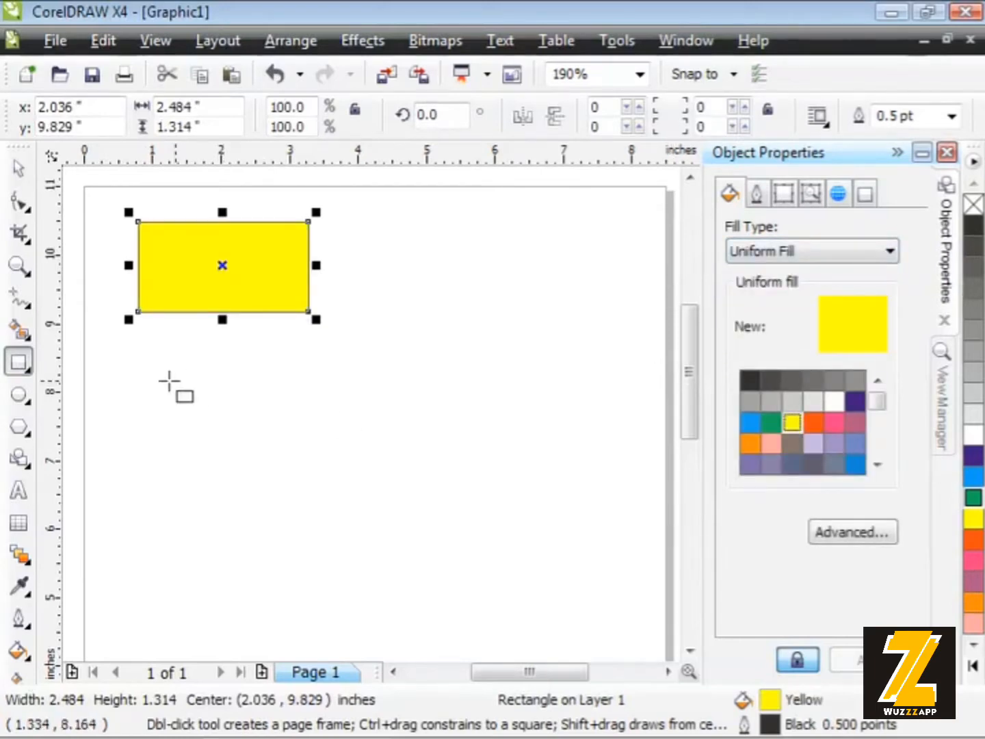
Draw an upright rectangle about 0.94 by 1.82 inches below the yellow one and give it a green uniform fill
left_click_drag(142, 380, 207, 504)
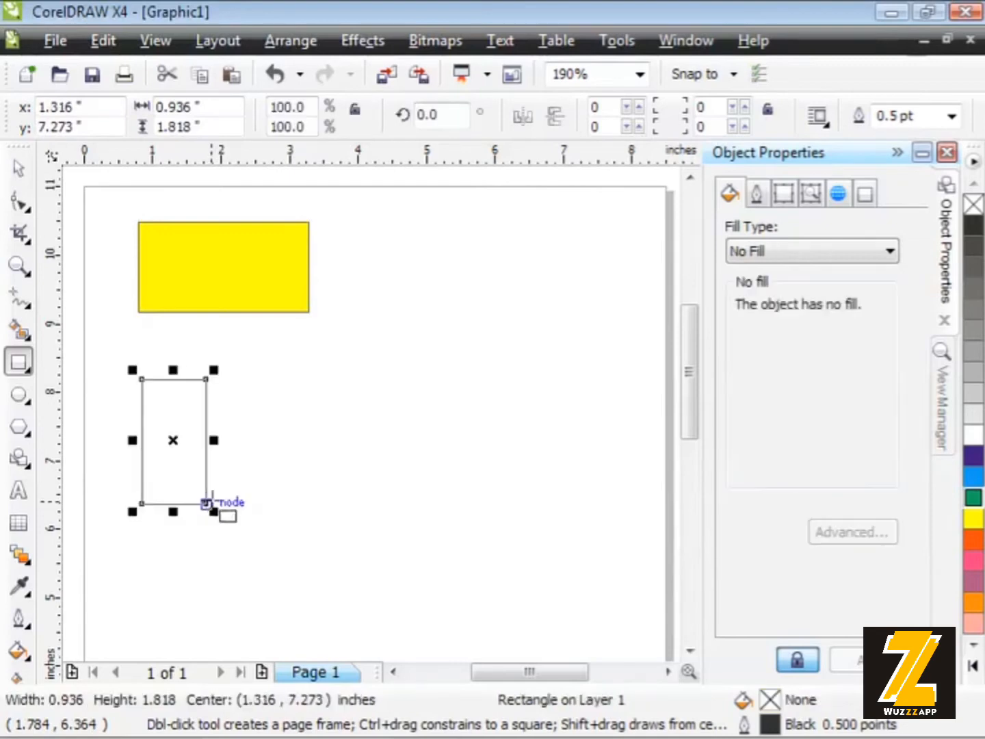
left_click(779, 255)
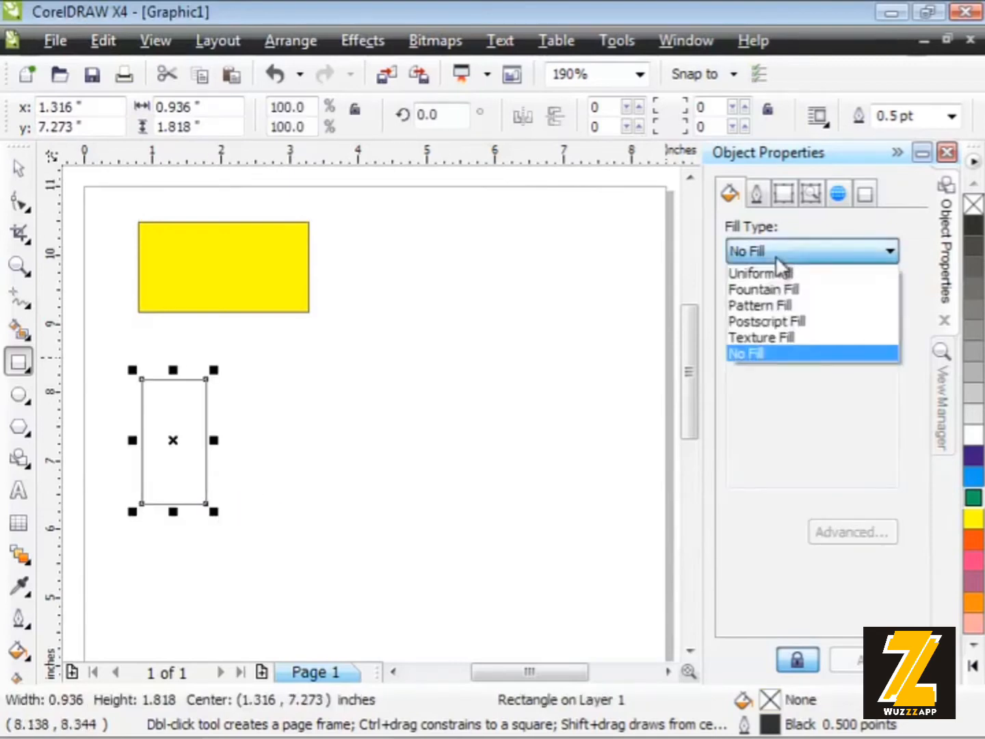
left_click(780, 268)
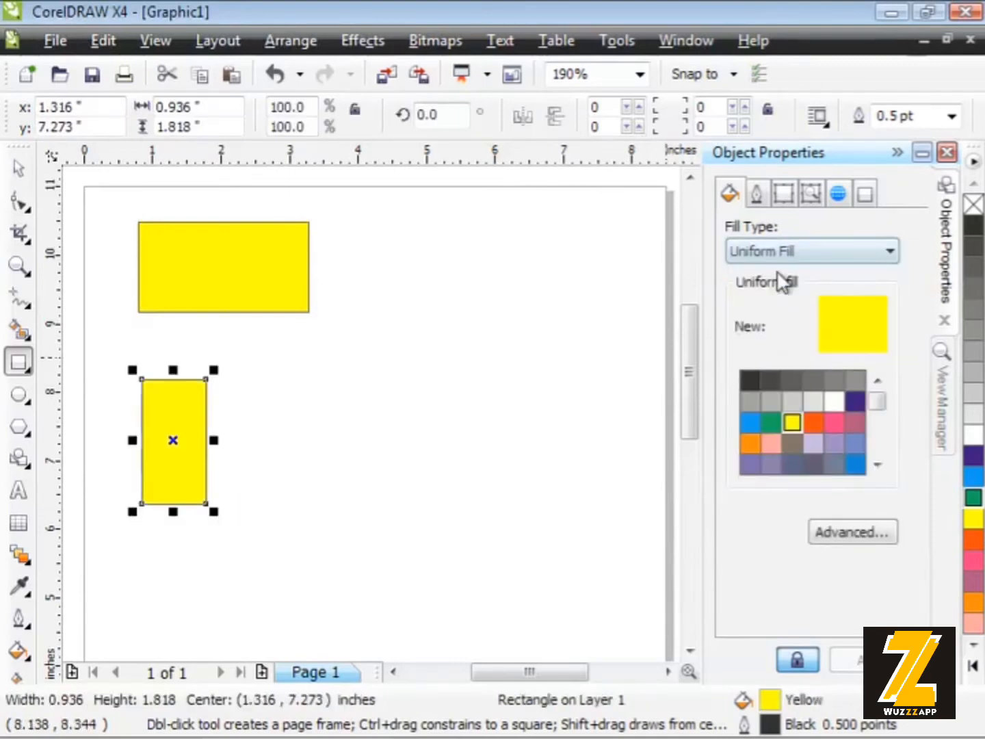
left_click(771, 422)
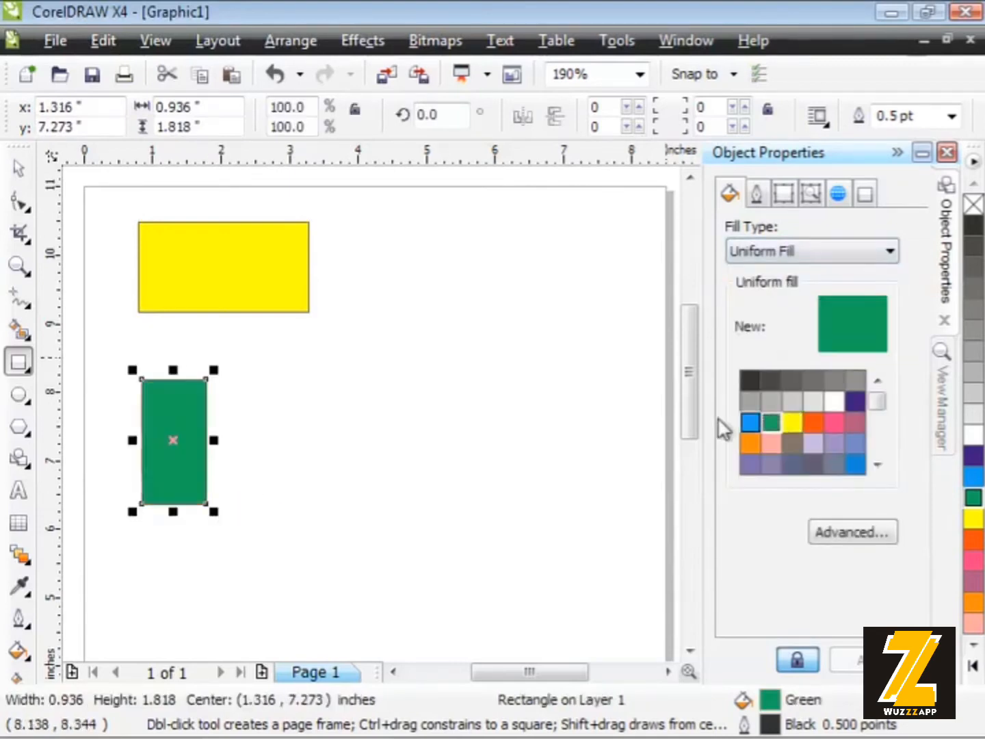
Draw an ellipse about 1.69 by 1.37 inches below the green rectangle, fill it with Sky Blue, and collapse the object properties
left_click(19, 393)
left_click_drag(133, 545, 249, 642)
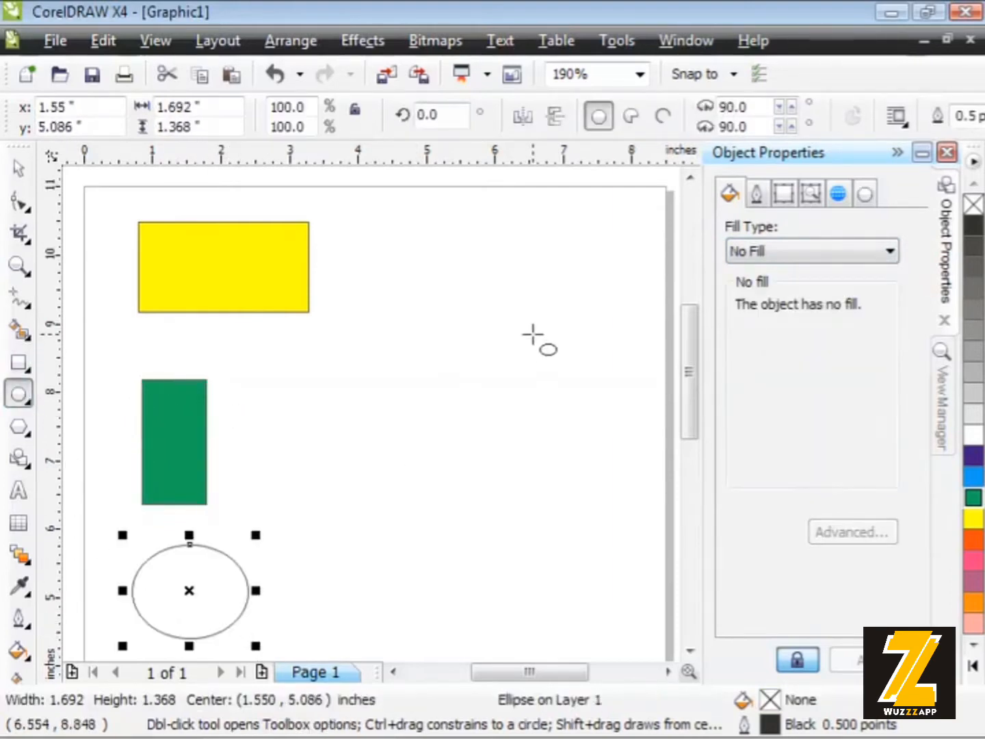
left_click(778, 255)
left_click(782, 273)
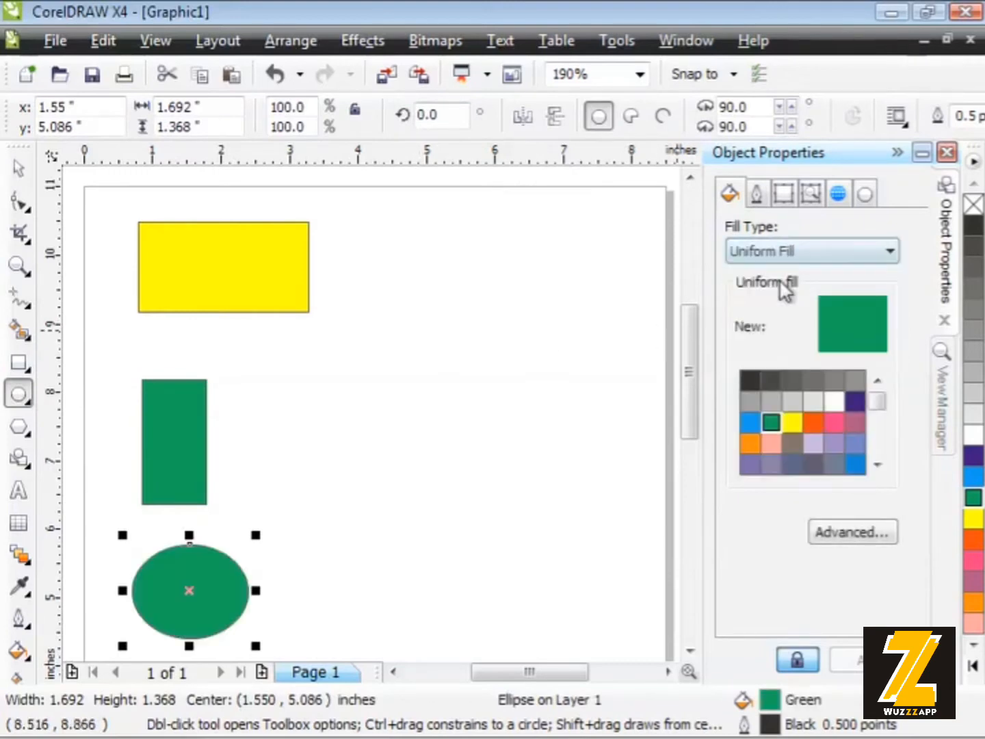
left_click(855, 464)
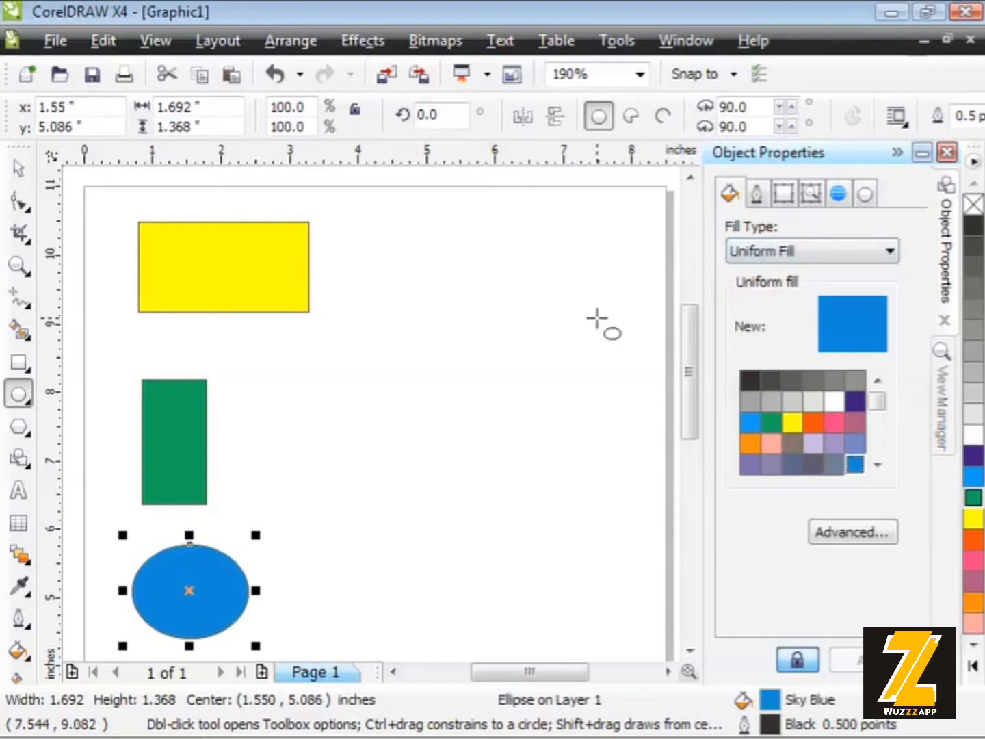
left_click(894, 151)
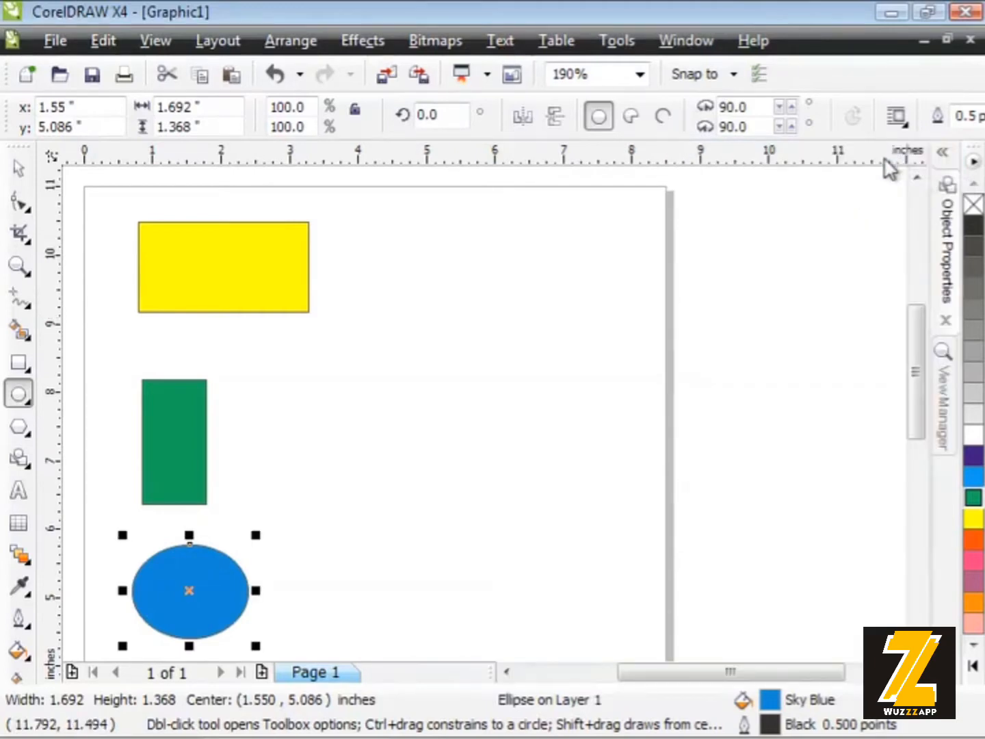
Select the yellow rectangle, green rectangle and blue ellipse, in that order, and align their right edges
left_click(18, 171)
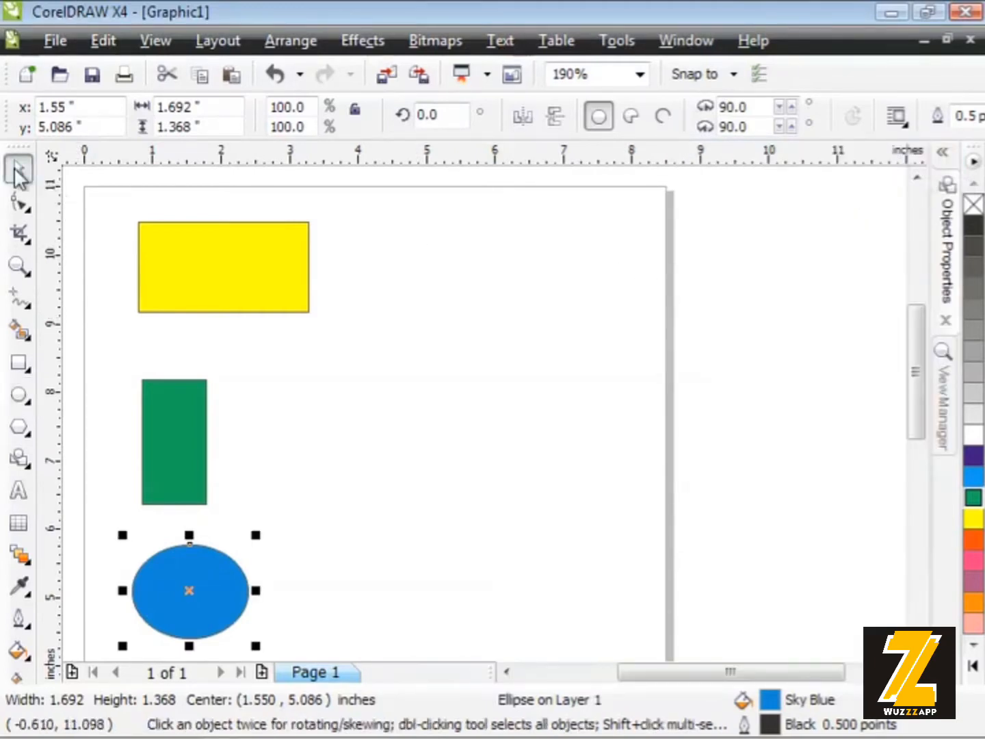
left_click(379, 287)
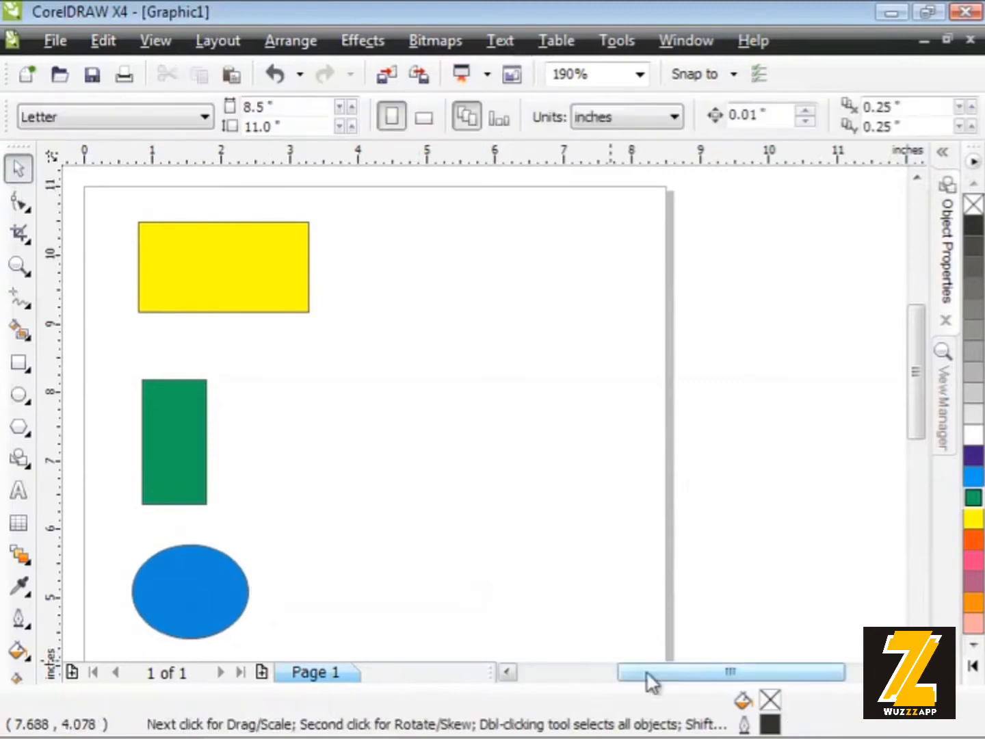
left_click_drag(647, 672, 603, 673)
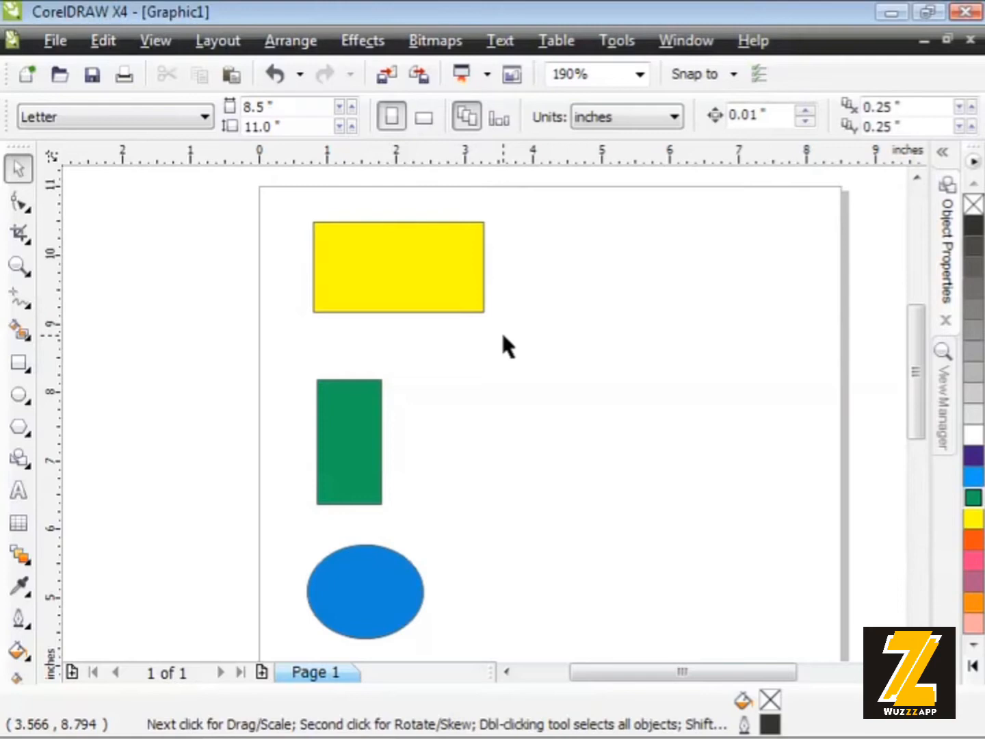
left_click(424, 275)
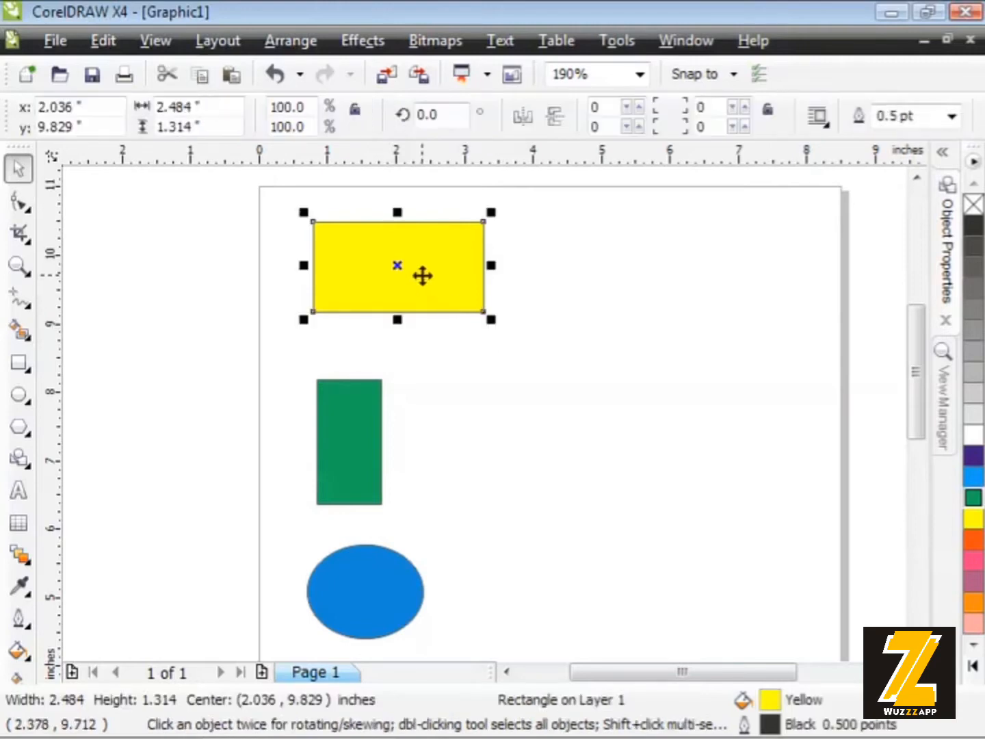
left_click(356, 451, "shift")
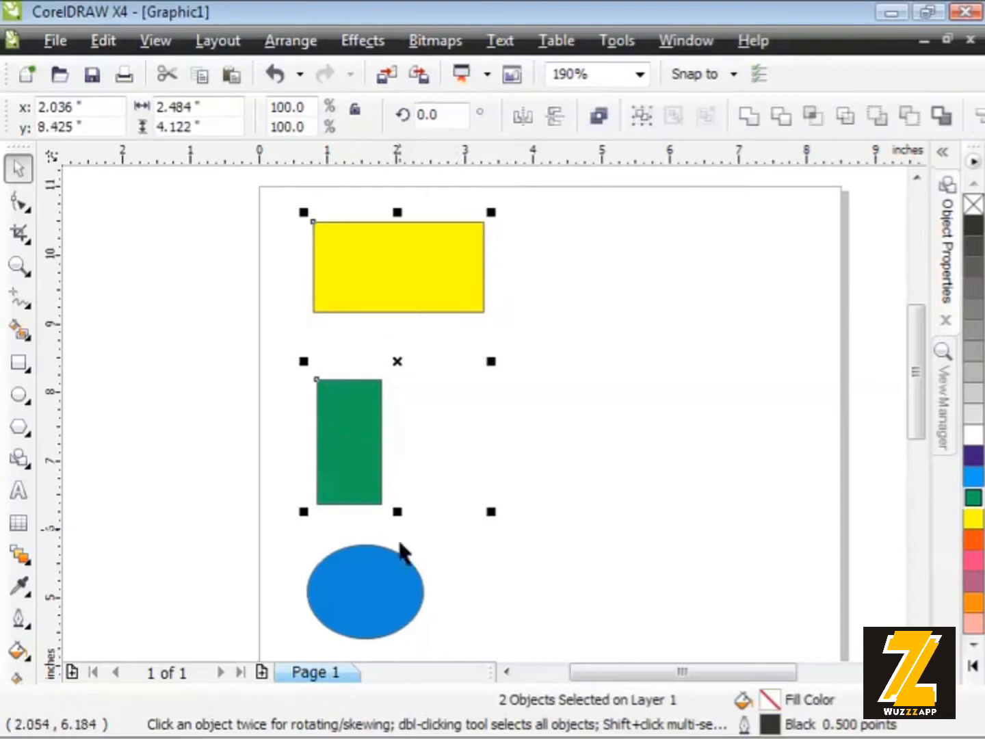
left_click(372, 586, "shift")
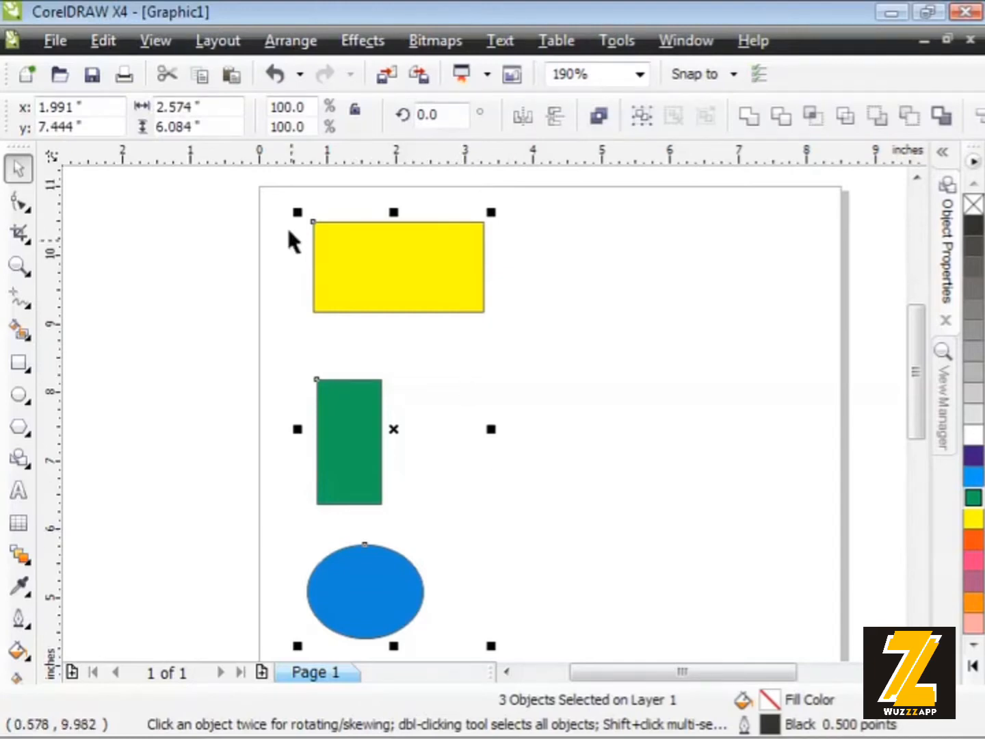
left_click(269, 41)
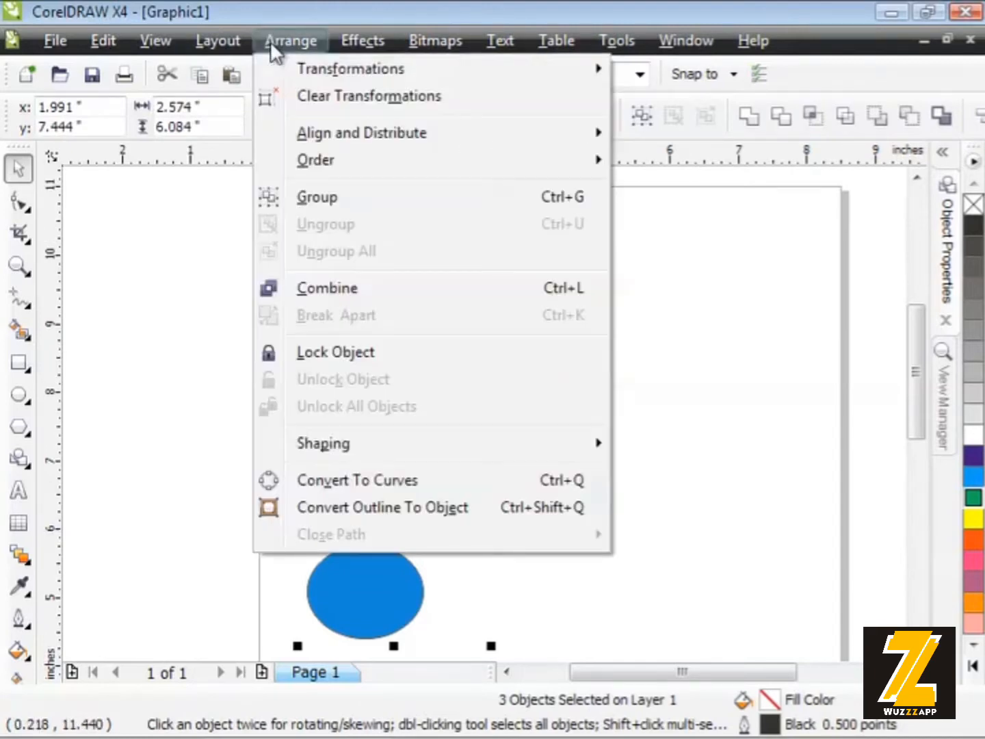
mouse_move(279, 142)
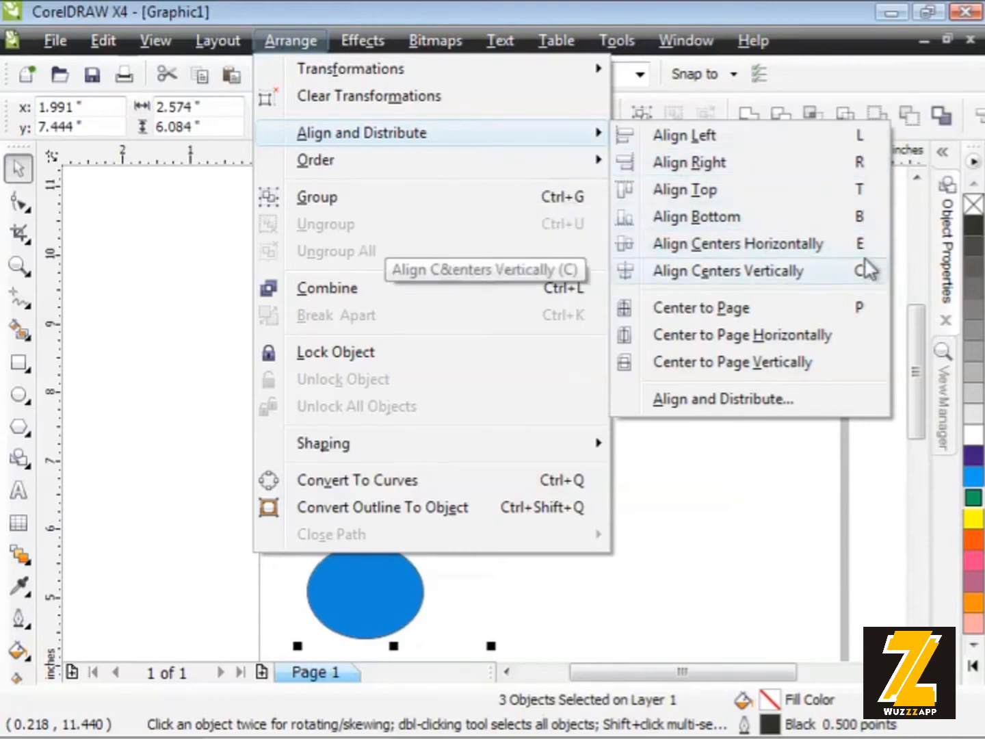
left_click(841, 160)
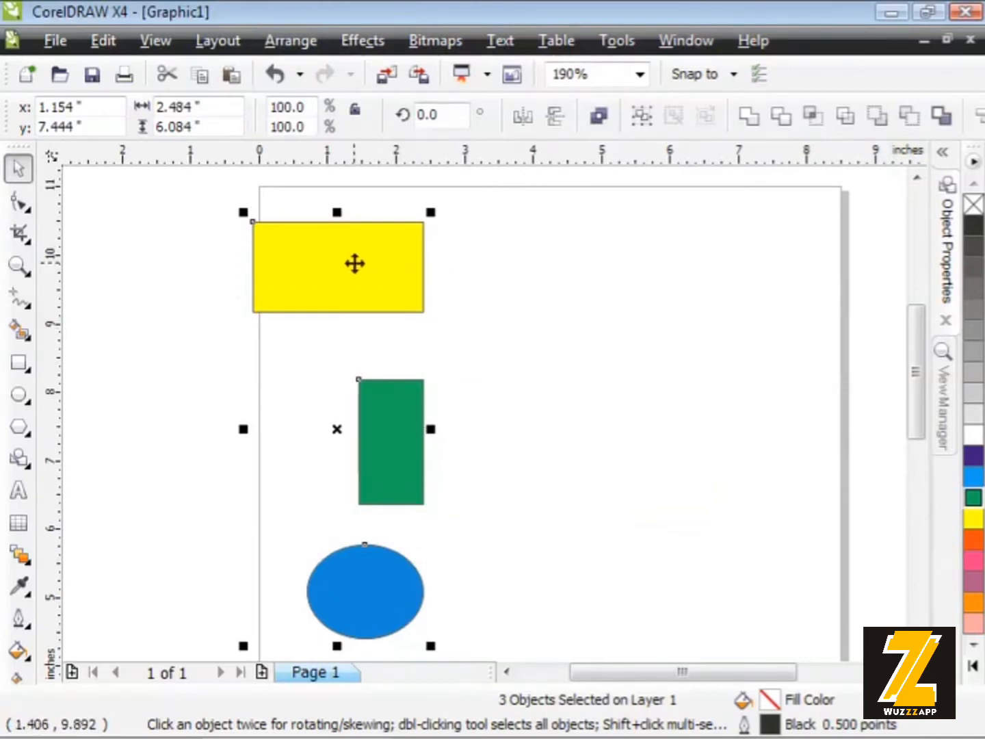
Align the top edges of the three shapes and place them in the upper middle of the page
left_click_drag(357, 264, 554, 257)
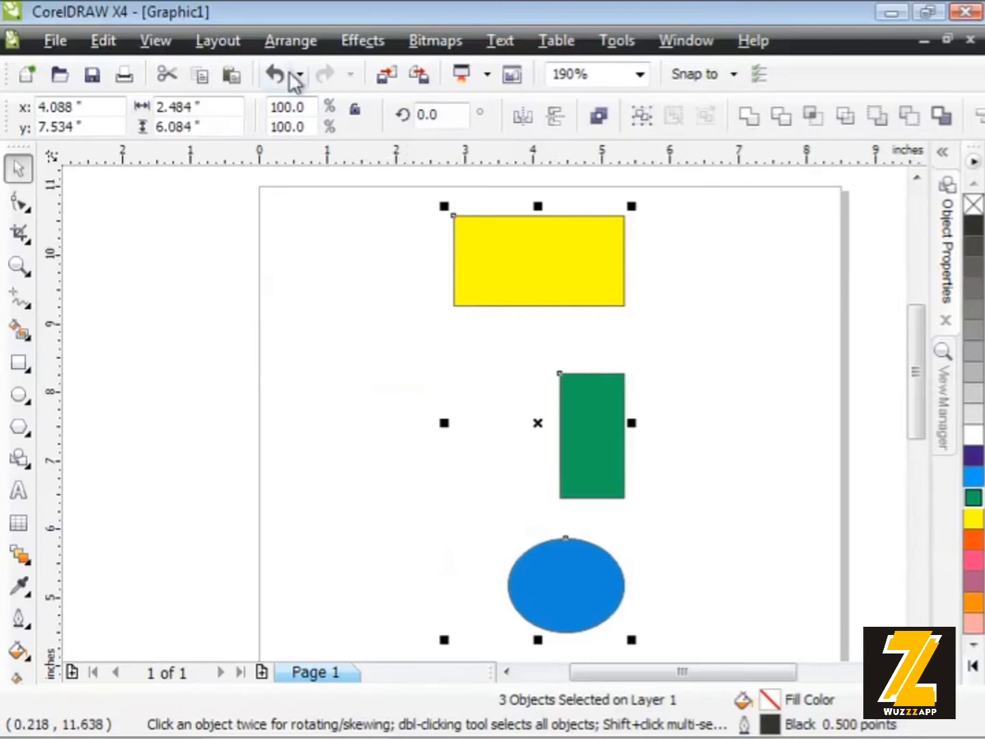
left_click(291, 41)
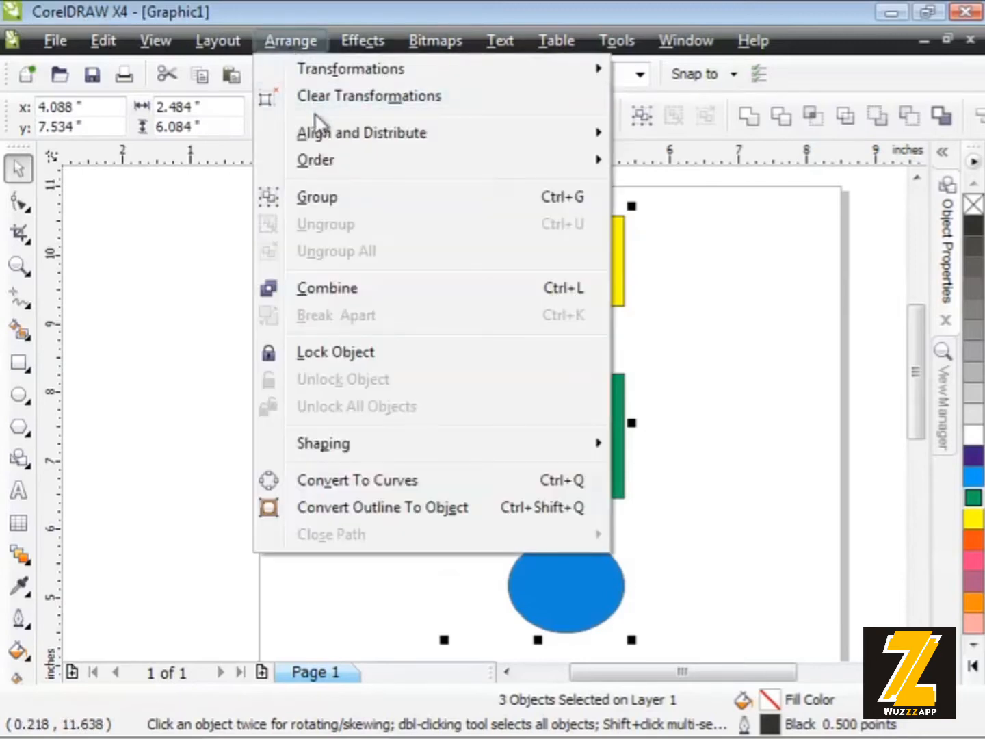
mouse_move(311, 131)
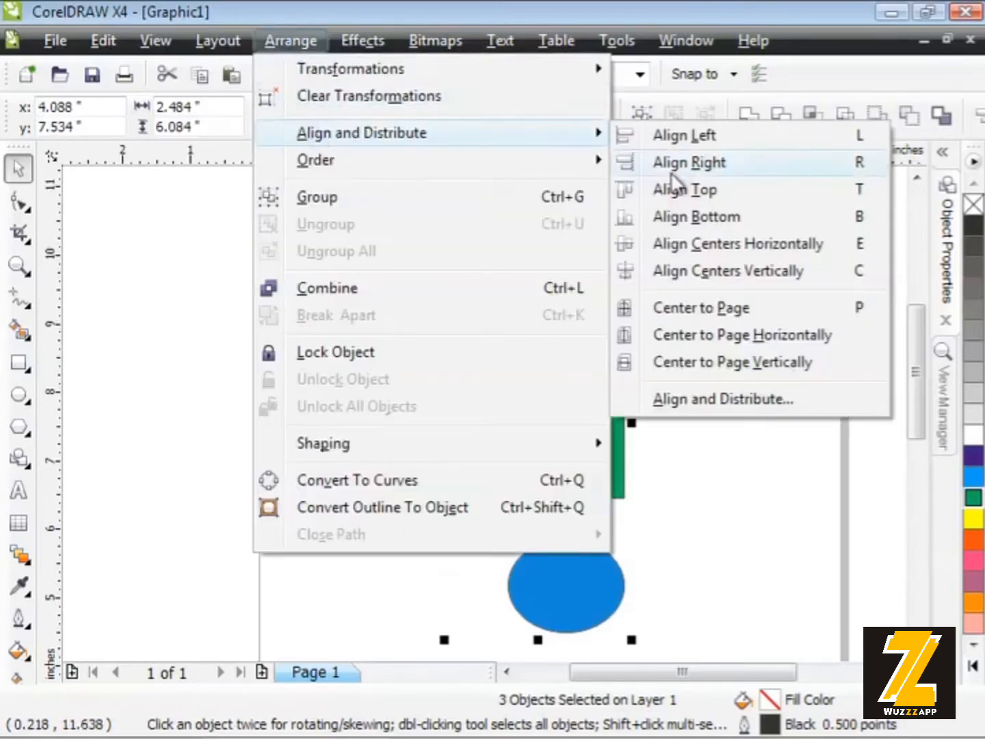
left_click(849, 190)
left_click_drag(582, 556, 561, 336)
left_click(668, 341)
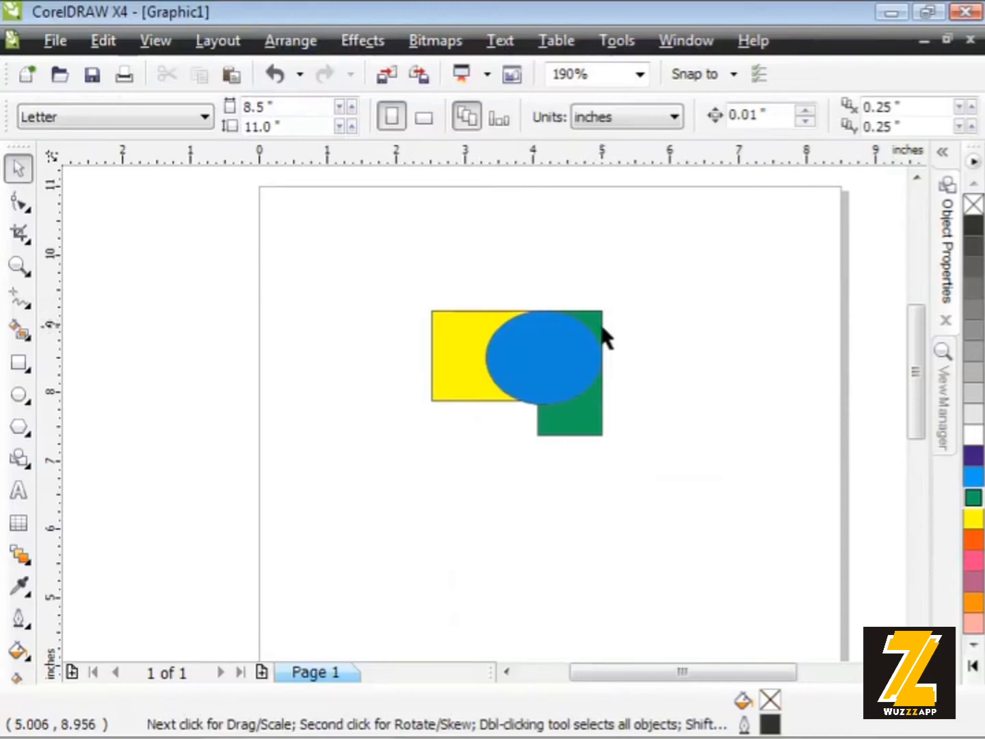
Spread the overlapping shapes into a loose column: yellow rectangle at the top, green rectangle in the middle, blue ellipse at the bottom
left_click_drag(579, 428, 613, 527)
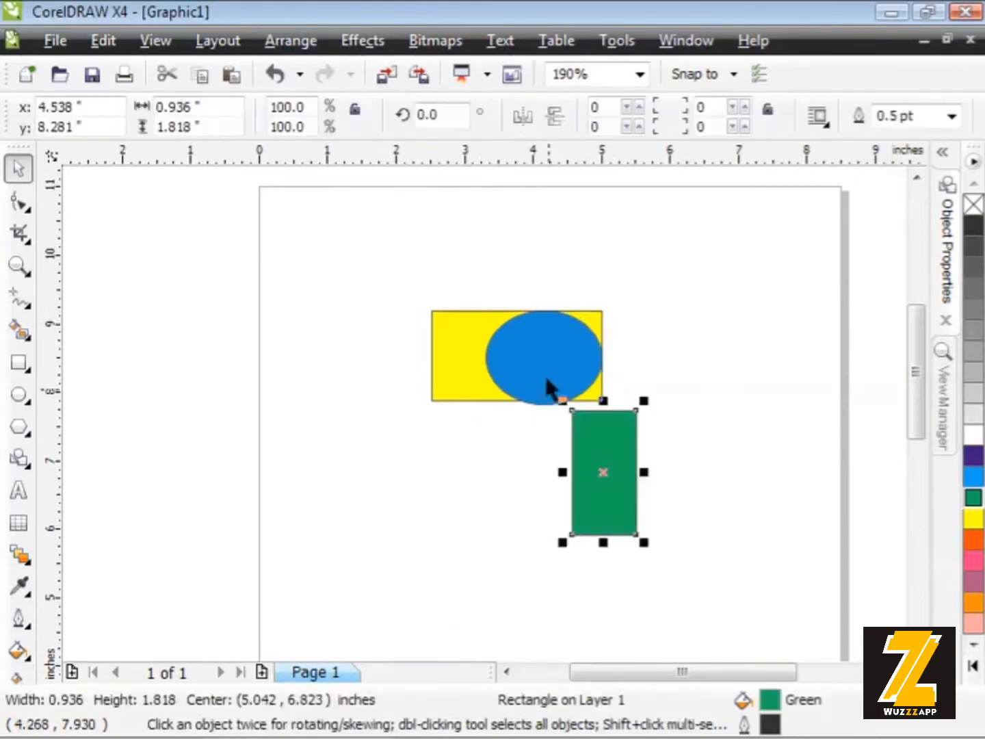
left_click_drag(549, 389, 523, 587)
left_click_drag(575, 510, 546, 474)
left_click_drag(512, 336, 524, 277)
left_click_drag(564, 478, 545, 438)
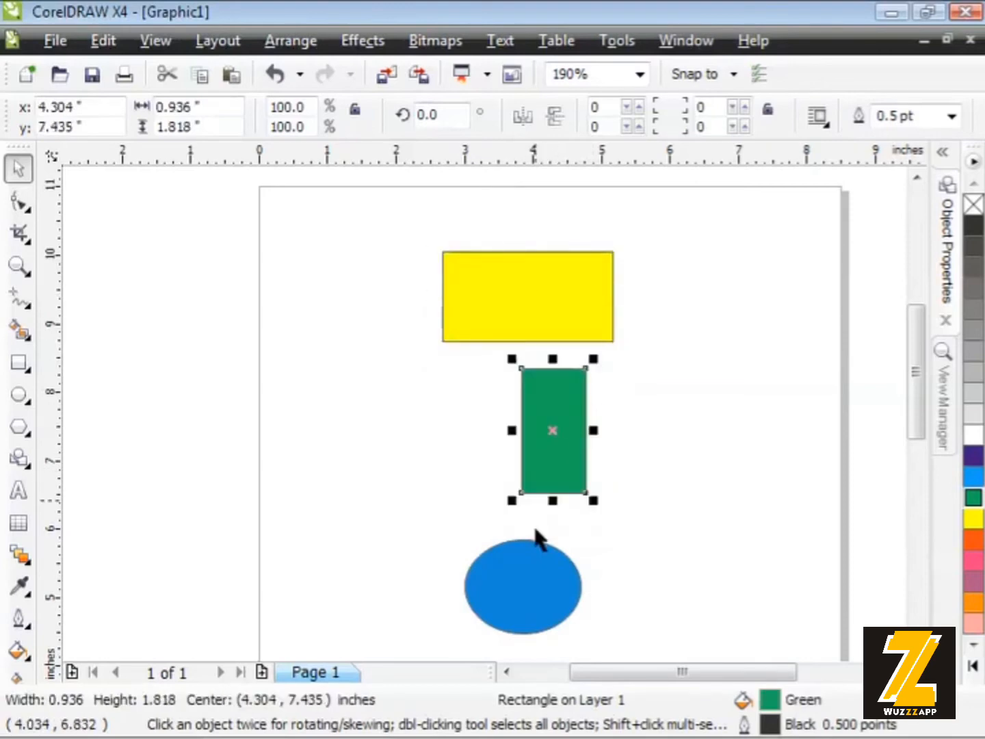
Select all three shapes in the column, align their left edges, and clear the selection
left_click(462, 467)
left_click_drag(404, 223, 662, 638)
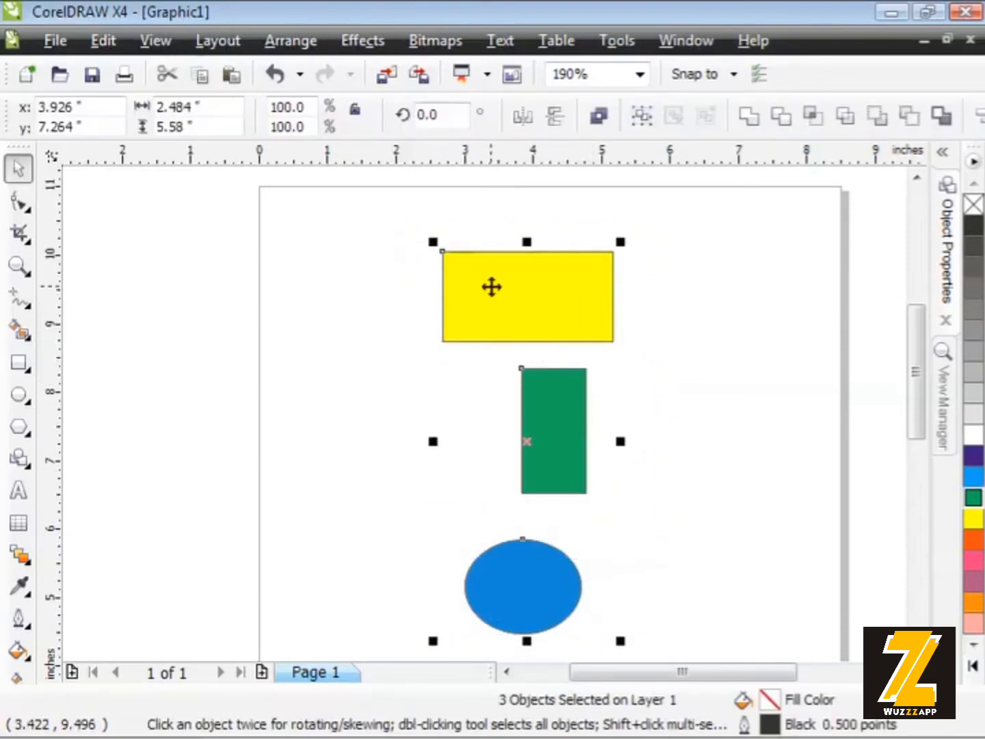
left_click(283, 40)
mouse_move(341, 145)
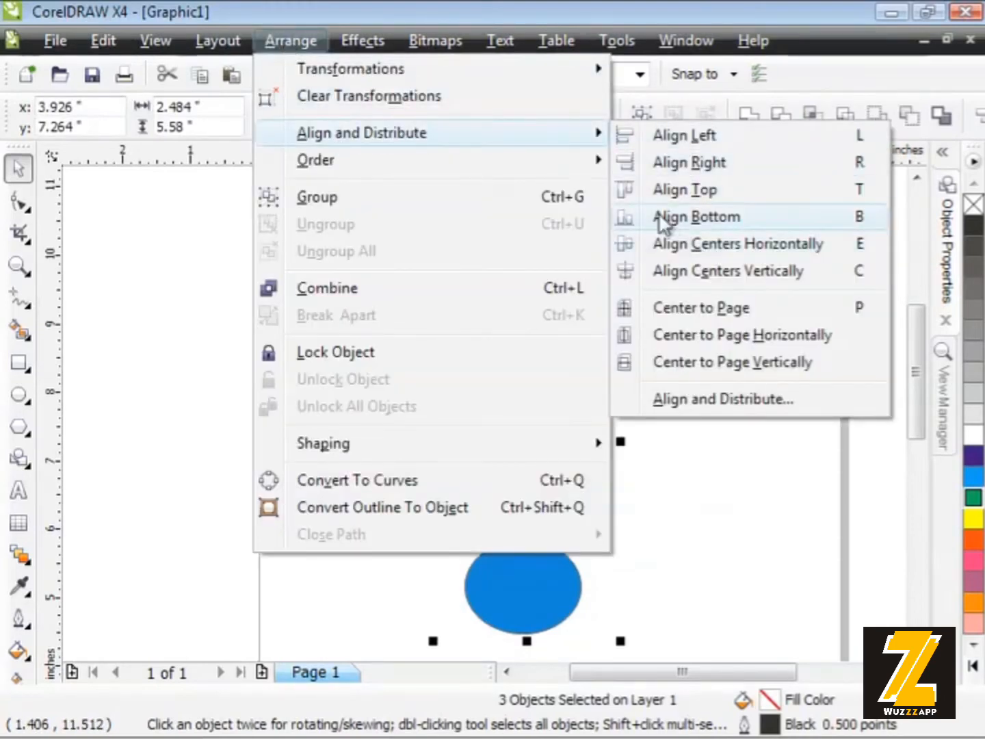
left_click(725, 138)
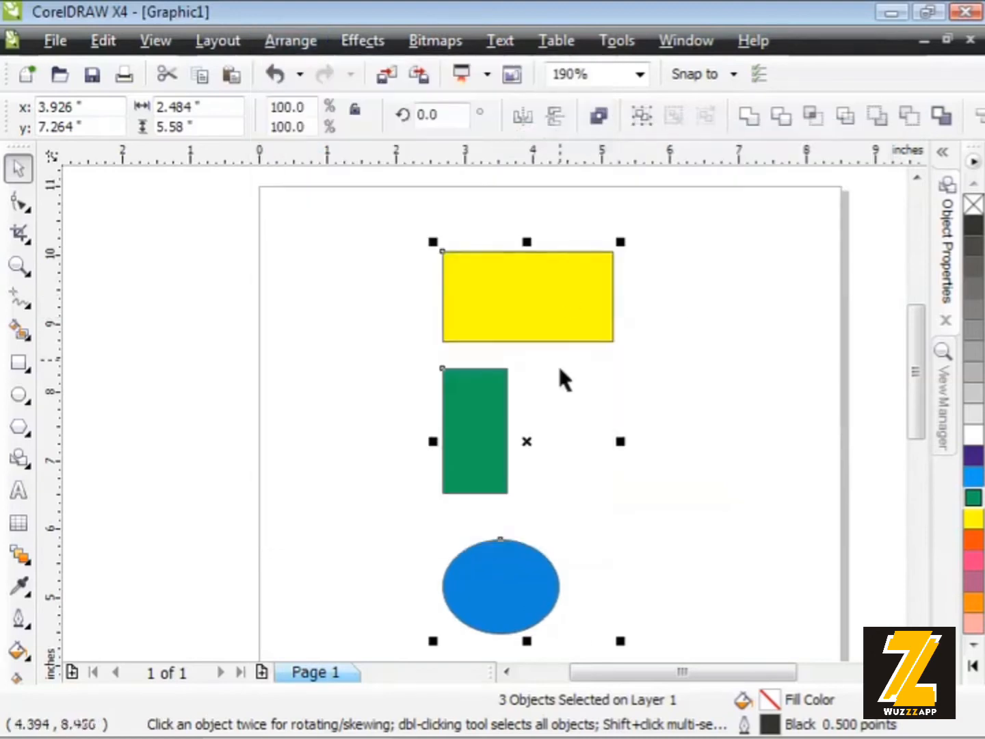
left_click(745, 333)
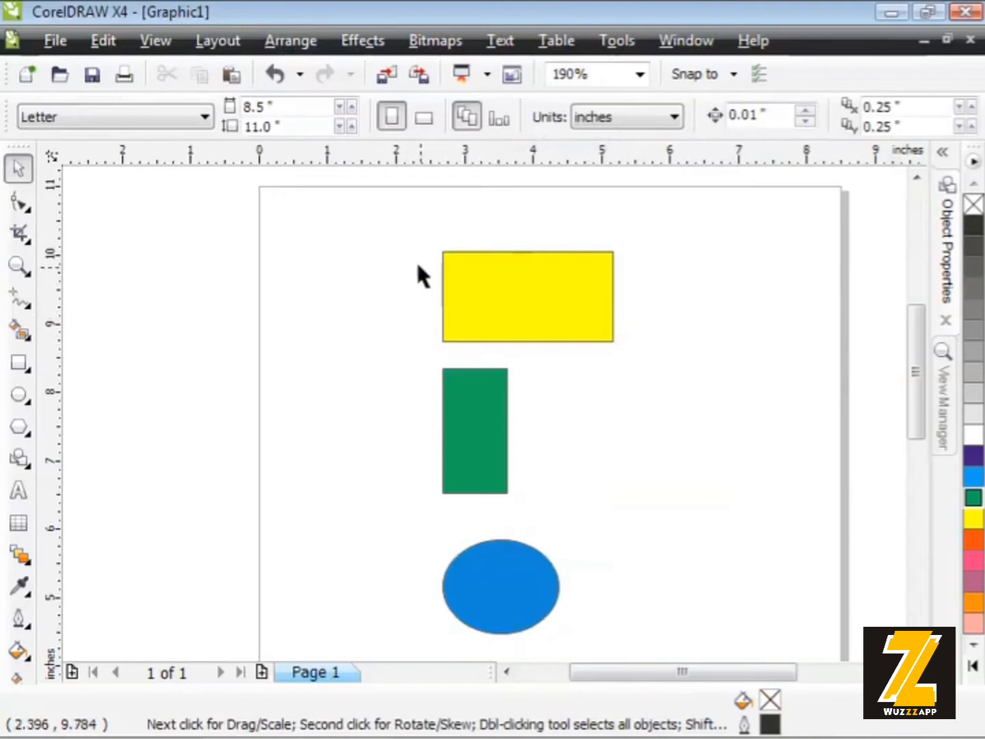
Select the three left-aligned shapes and apply Align Centers Horizontally to them
left_click_drag(389, 219, 662, 633)
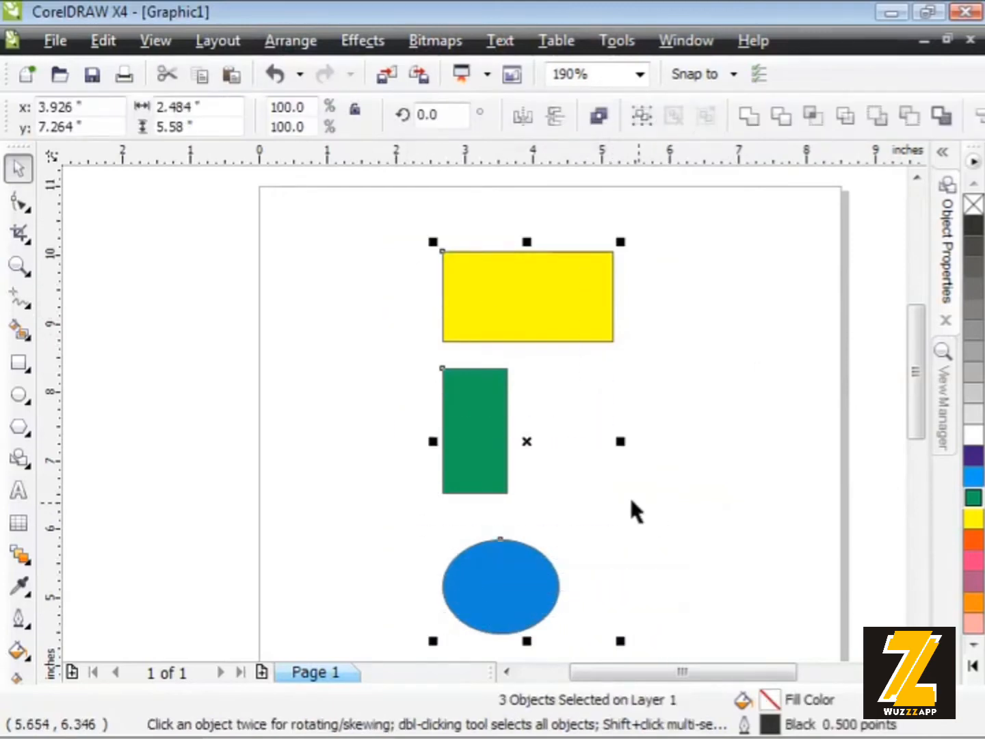
left_click(286, 44)
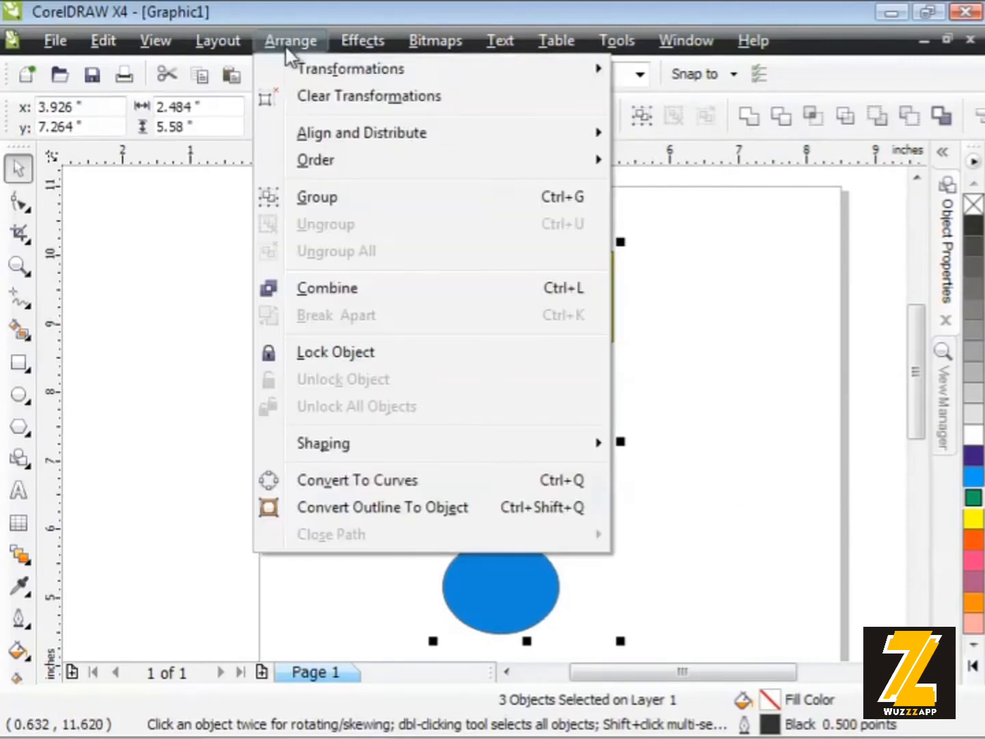
mouse_move(364, 132)
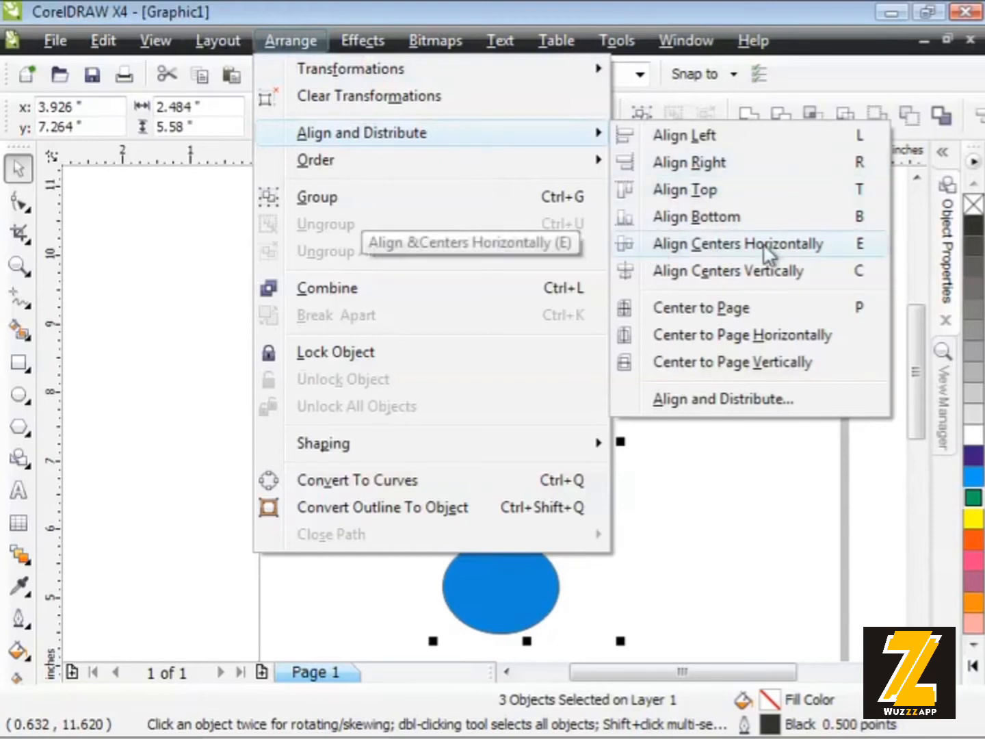
left_click(820, 239)
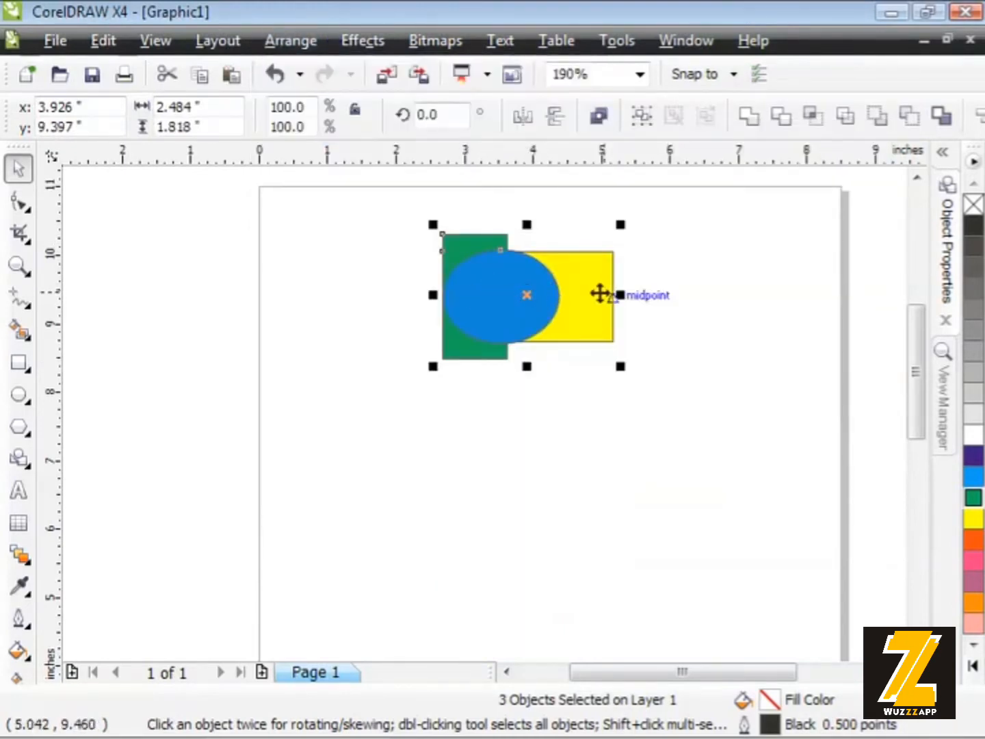
Apply Align Centers Vertically to the three selected shapes and clear the selection
left_click(299, 40)
mouse_move(315, 136)
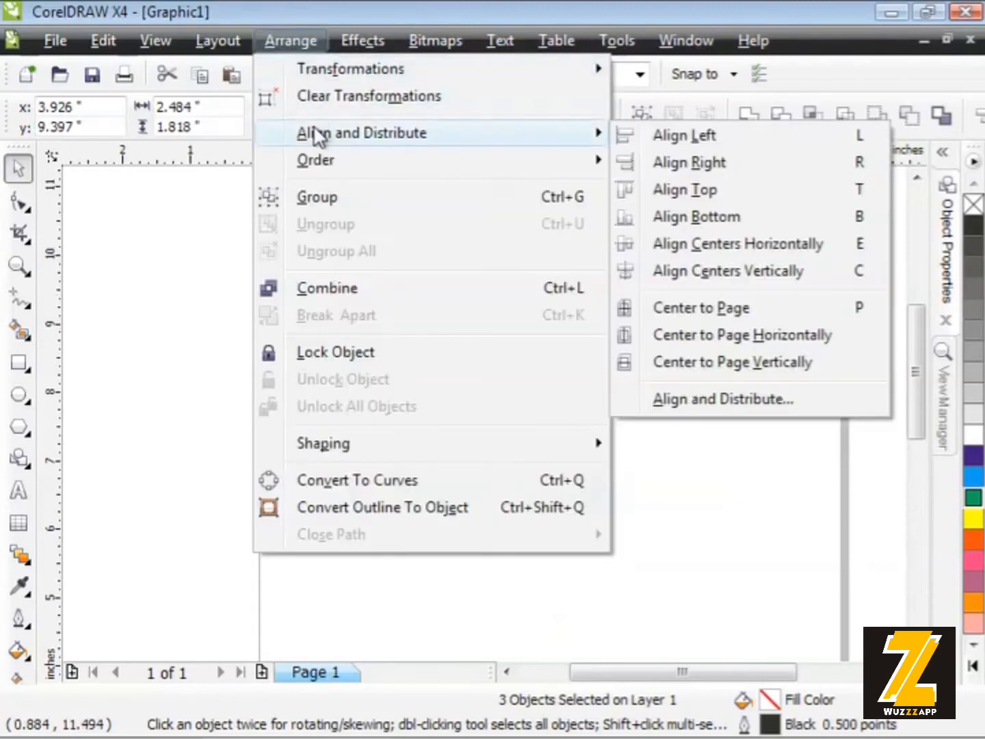
left_click(673, 273)
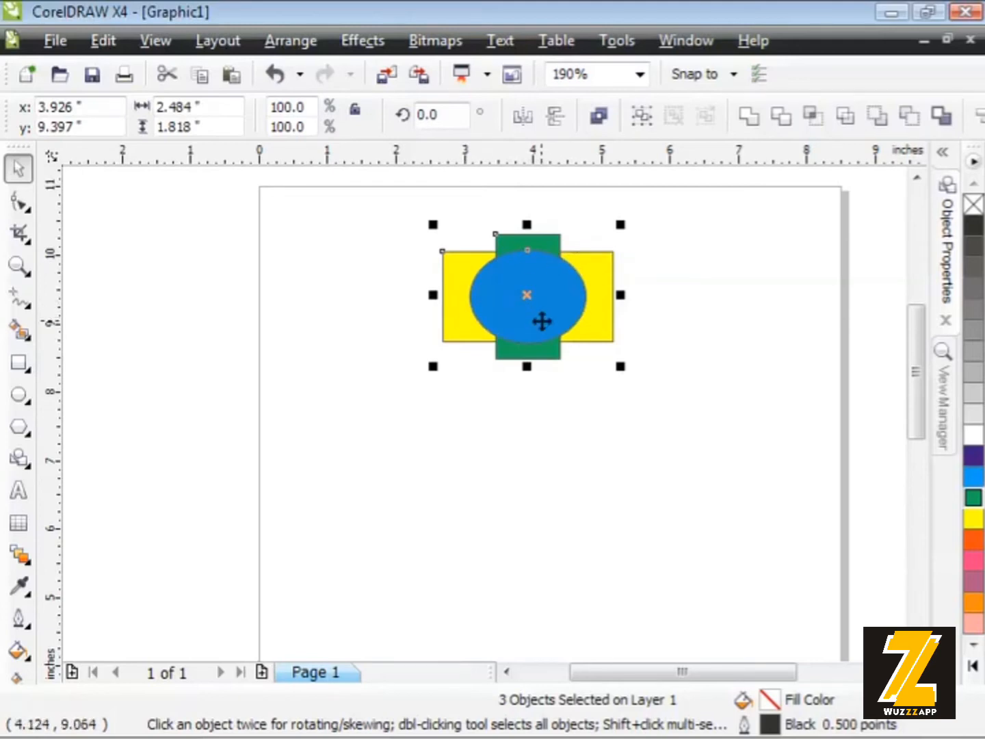
left_click(662, 330)
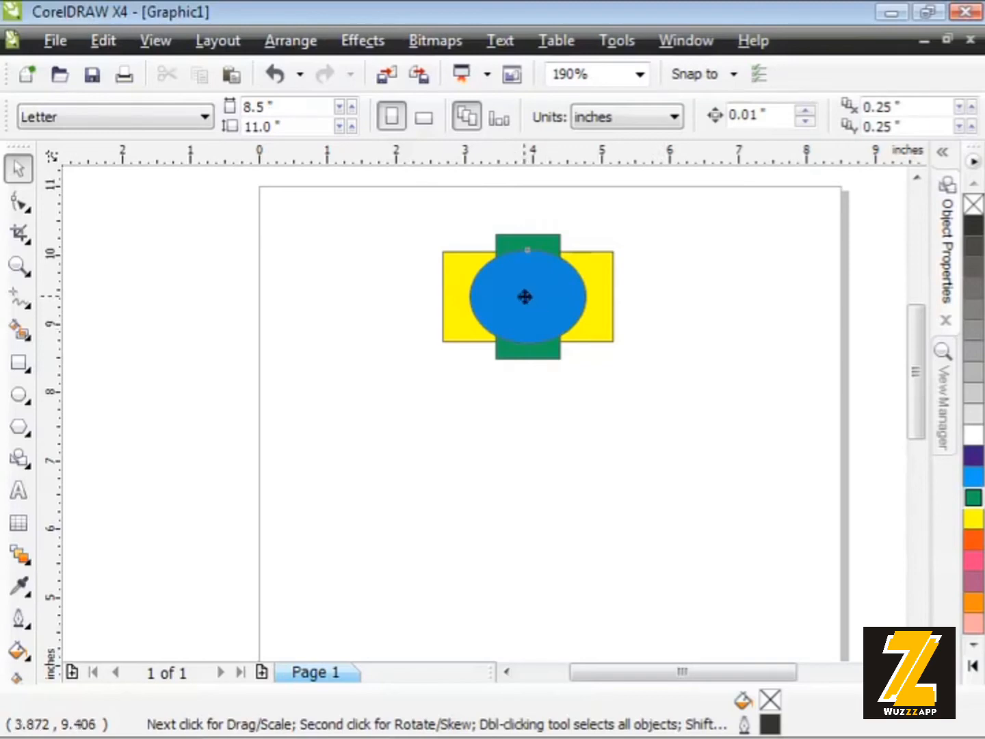
Spread the stacked shapes into a loose row: blue ellipse on the left, yellow rectangle in the middle, green rectangle on the right
left_click_drag(523, 294, 426, 362)
left_click_drag(547, 357, 691, 449)
left_click_drag(544, 311, 578, 373)
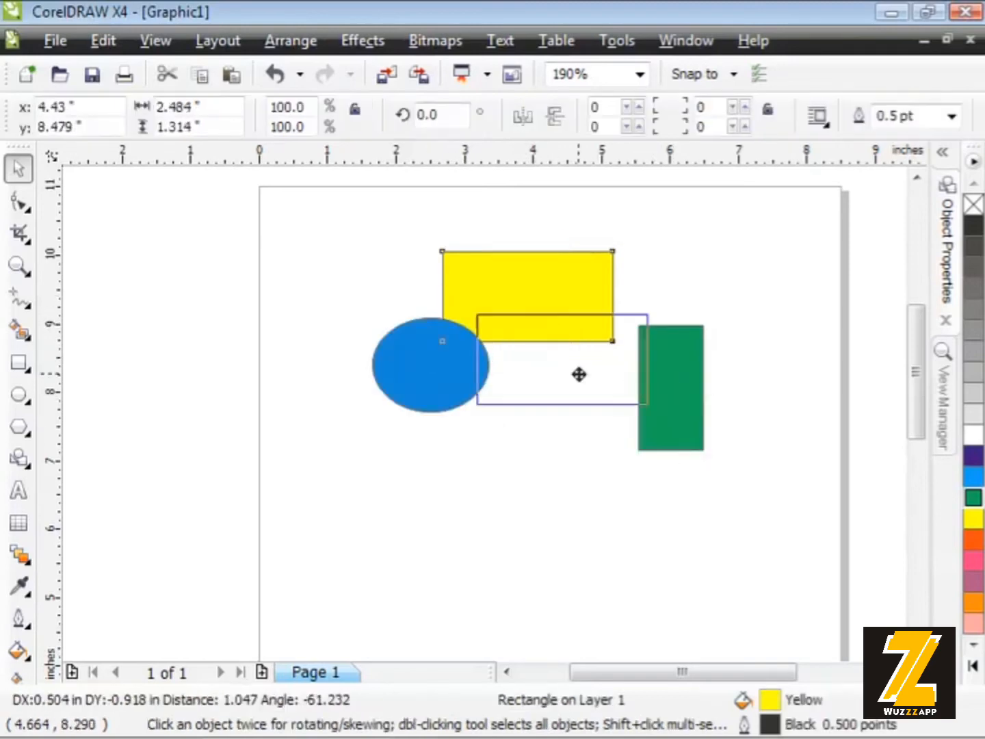
left_click_drag(428, 378, 402, 404)
Select all three shapes in the loose row and apply Center to Page Horizontally
left_click_drag(304, 258, 714, 517)
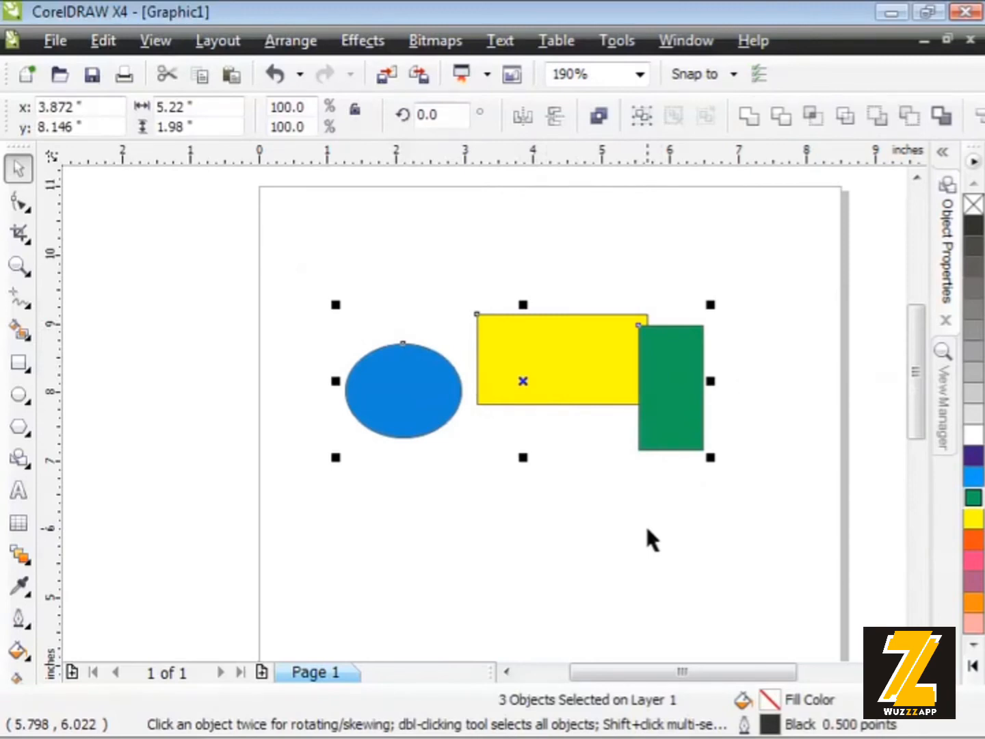
left_click(280, 42)
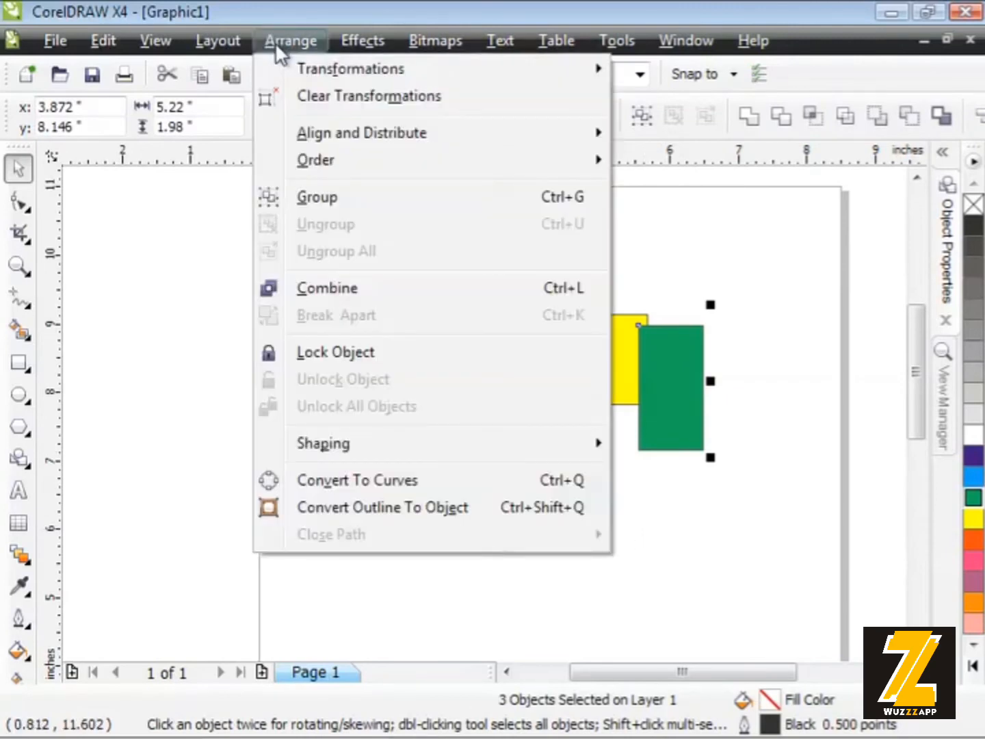
mouse_move(273, 128)
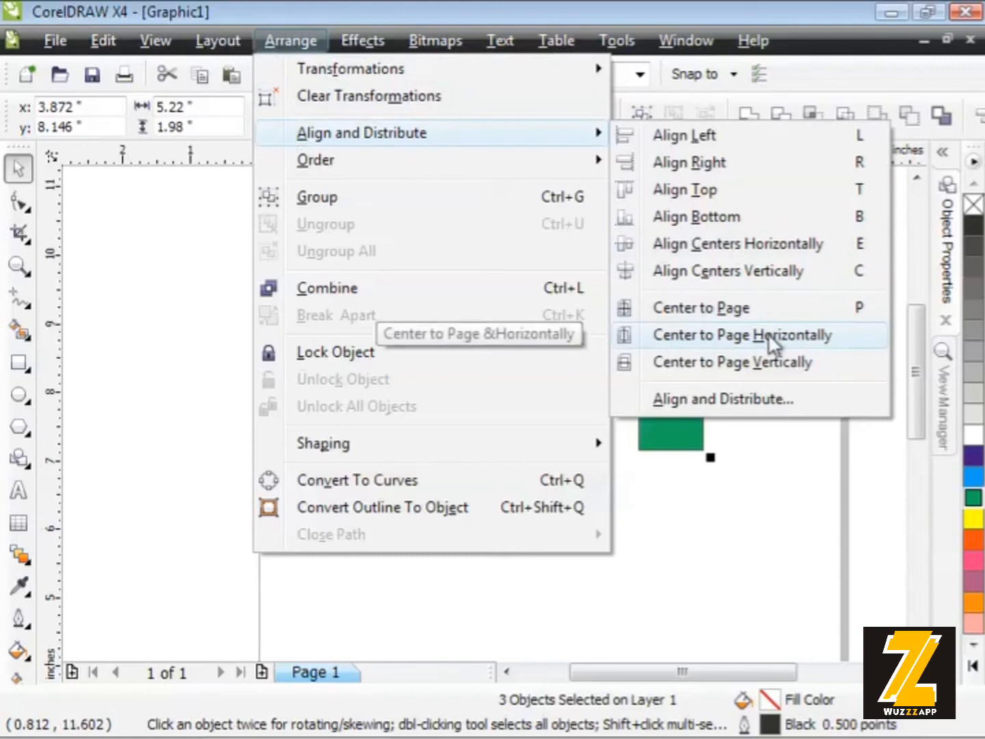
left_click(807, 332)
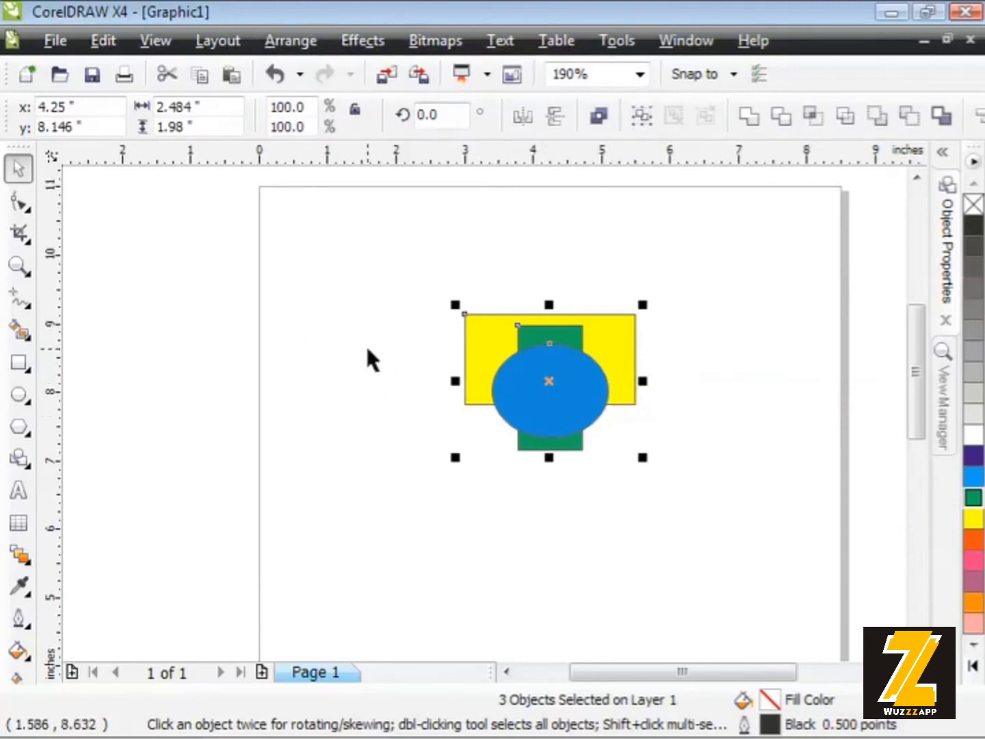
Apply Center to Page Vertically to the three selected shapes and clear the selection
left_click(280, 43)
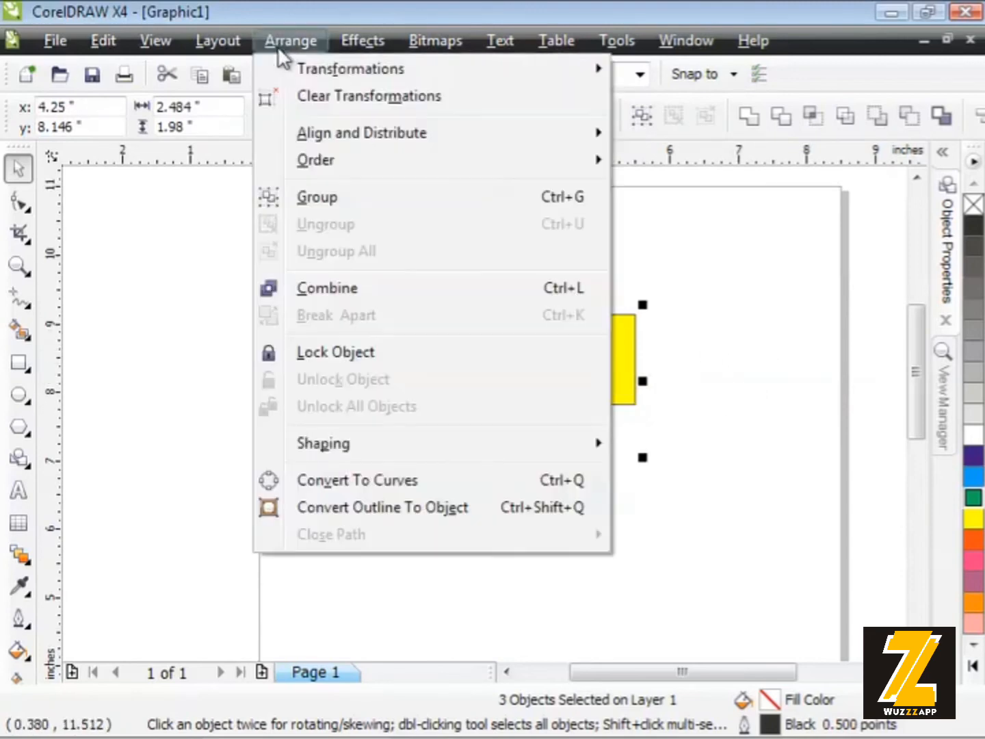
mouse_move(287, 133)
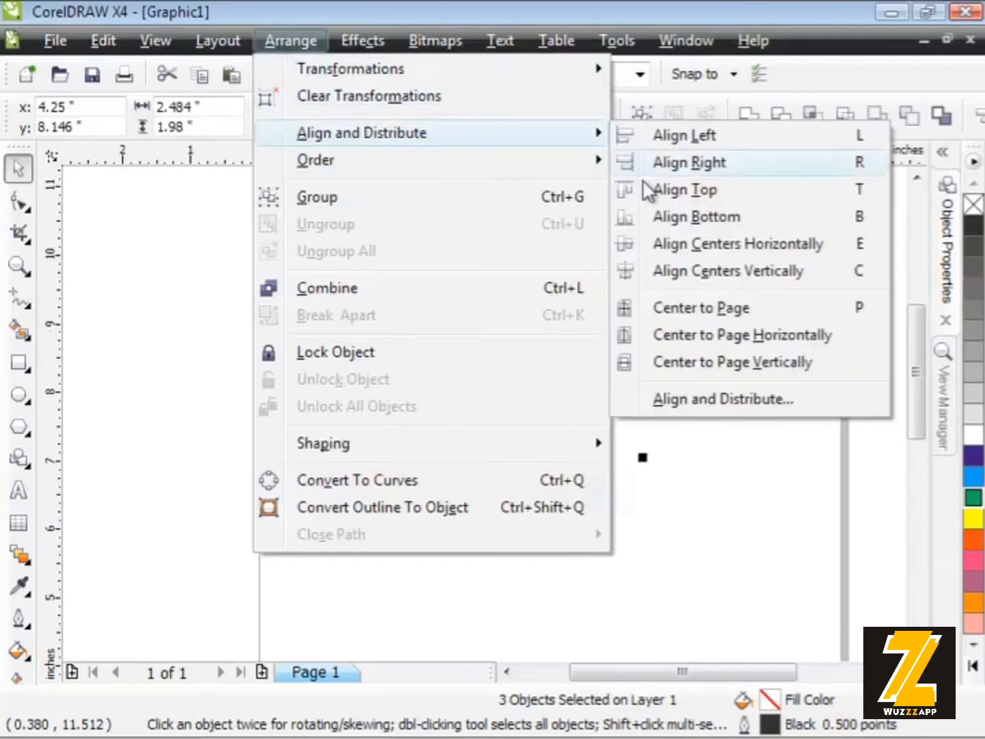
left_click(658, 367)
left_click_drag(910, 334, 914, 373)
left_click(686, 413)
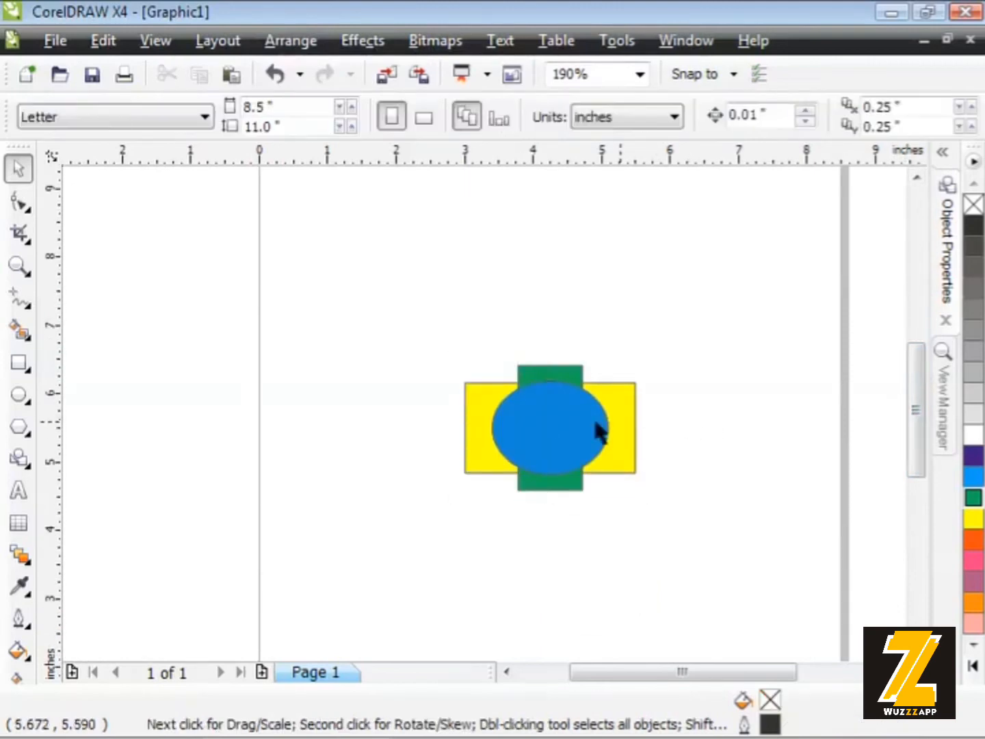
Separate the stacked shapes: blue ellipse above, yellow rectangle at lower left, green rectangle at lower right, and clear the selection
left_click_drag(562, 431, 551, 264)
left_click_drag(550, 403, 682, 369)
left_click(540, 443)
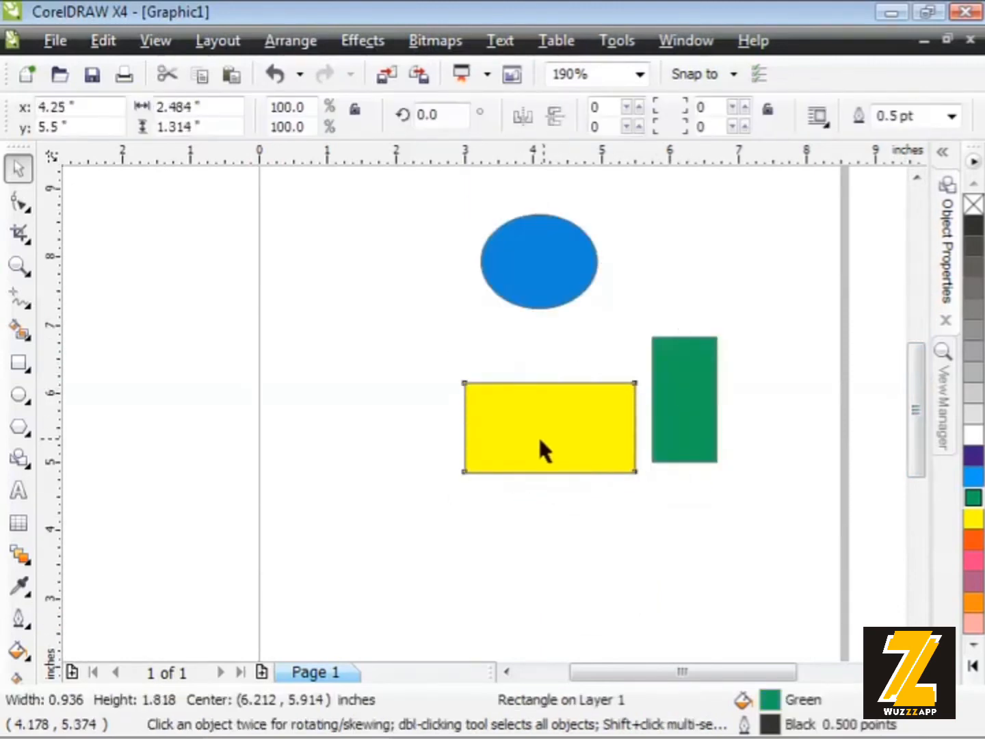
left_click_drag(538, 441, 415, 440)
left_click_drag(664, 415, 590, 478)
left_click(664, 448)
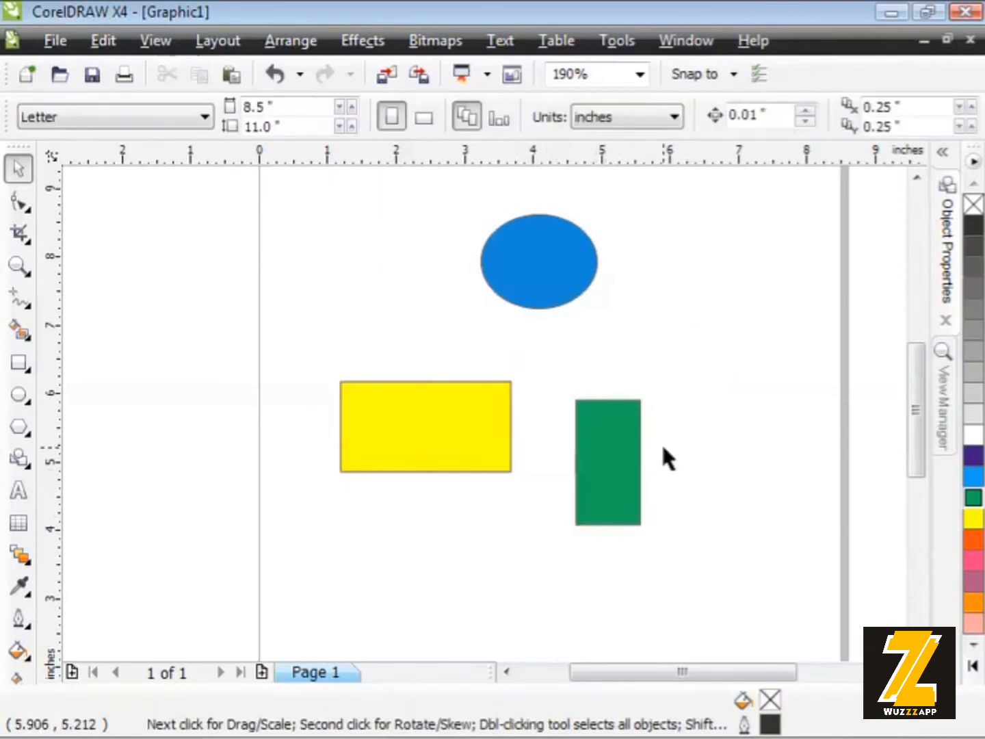
Select all three separated shapes, apply Center to Page, and clear the selection
left_click_drag(288, 200, 667, 540)
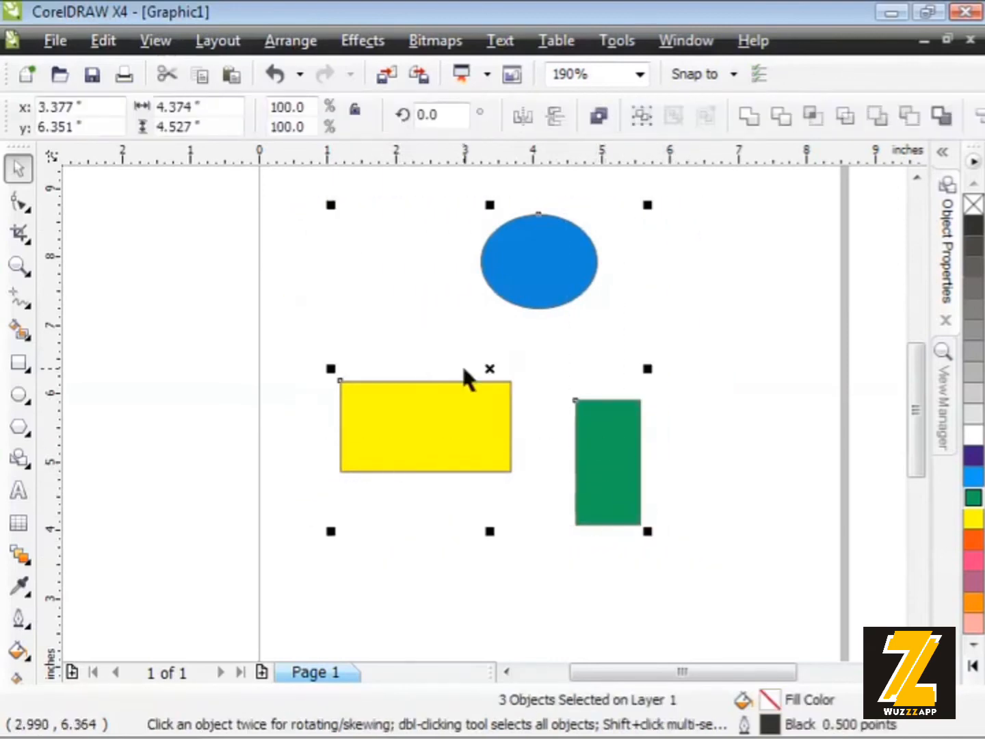
left_click(287, 41)
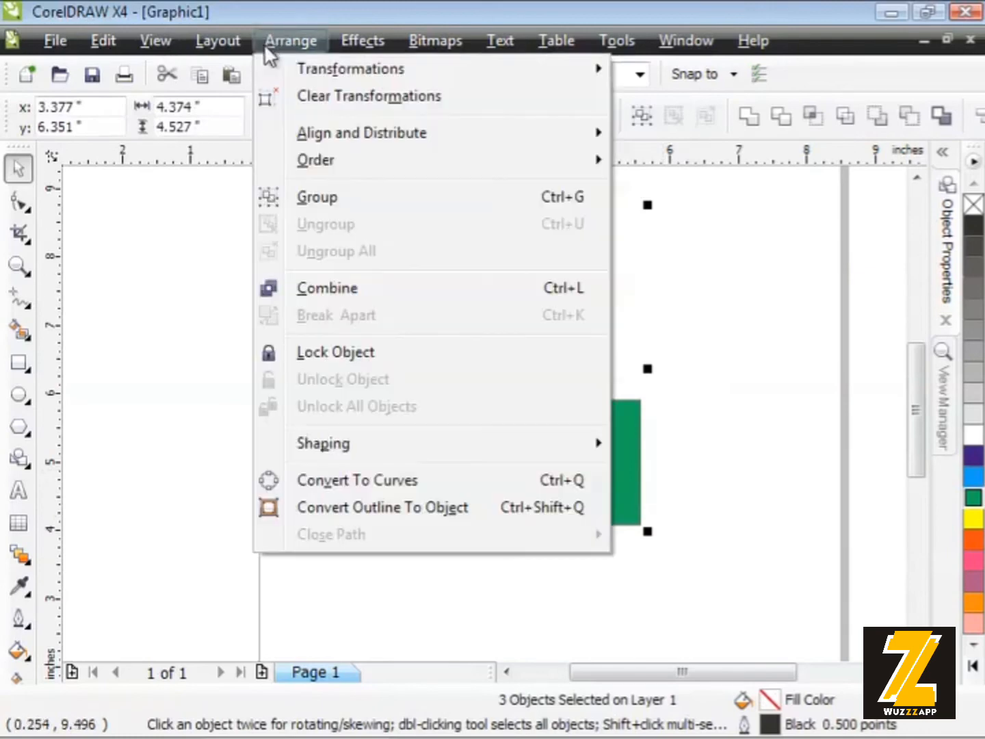
mouse_move(287, 136)
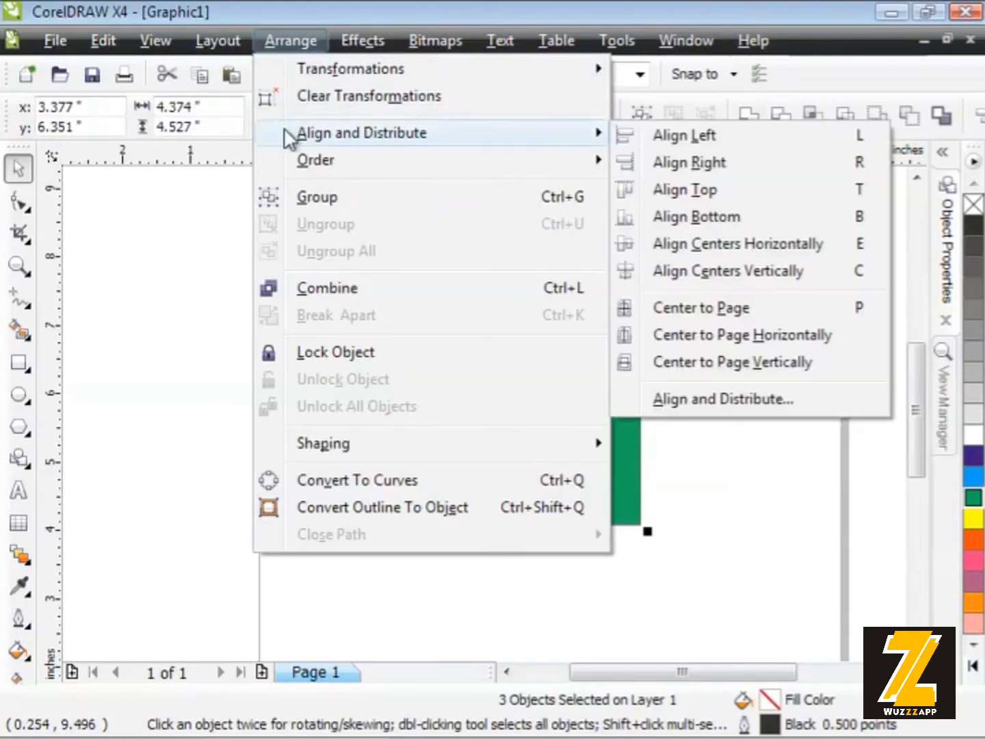
left_click(760, 305)
left_click(425, 258)
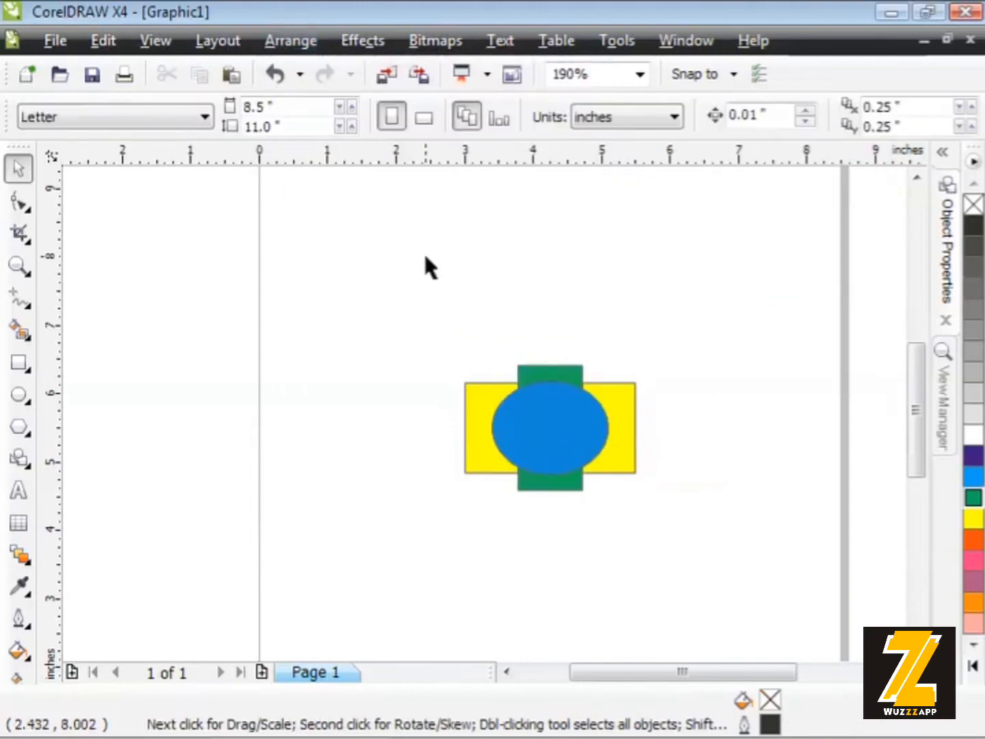